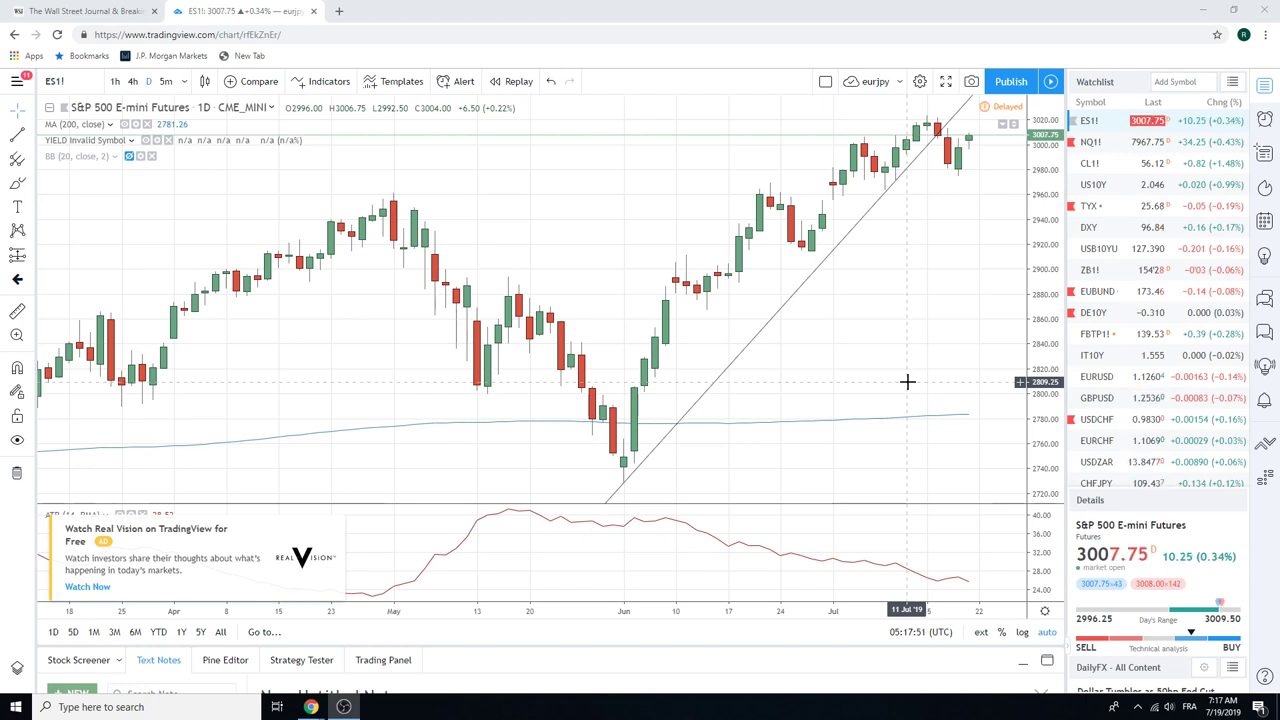
Load EURUSD from the watchlist and set it to the 4-hour timeframe, via 1-hour
{"action": "scroll", "coordinate": [907, 381], "scroll_direction": "down", "scroll_amount": 1}
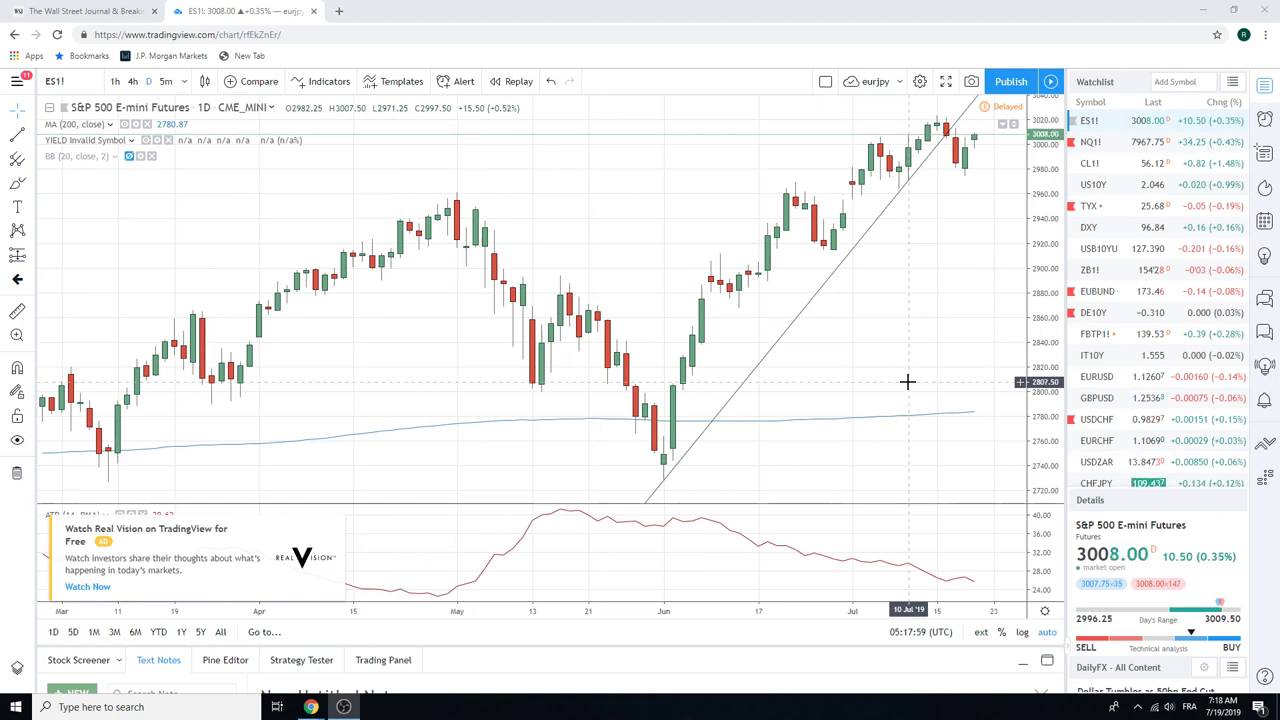
{"action": "scroll", "coordinate": [902, 377], "scroll_direction": "up", "scroll_amount": 2}
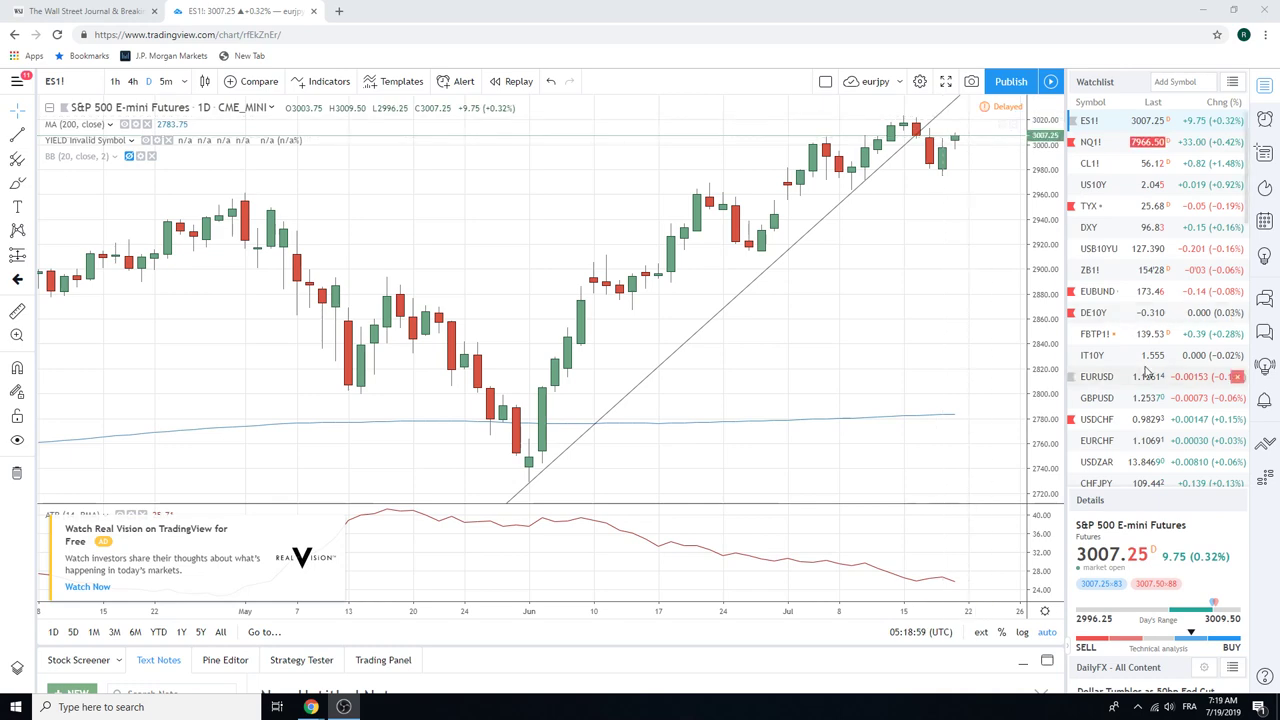
{"action": "left_click", "coordinate": [1110, 378]}
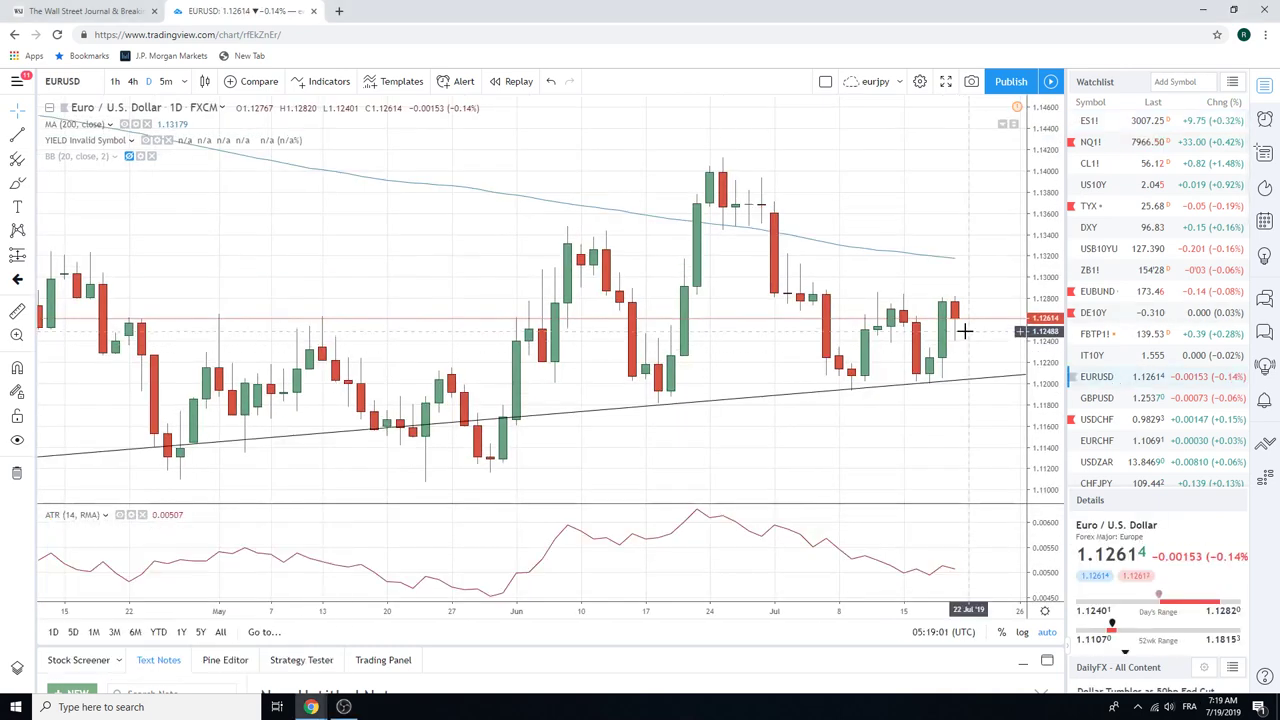
{"action": "left_click", "coordinate": [114, 82]}
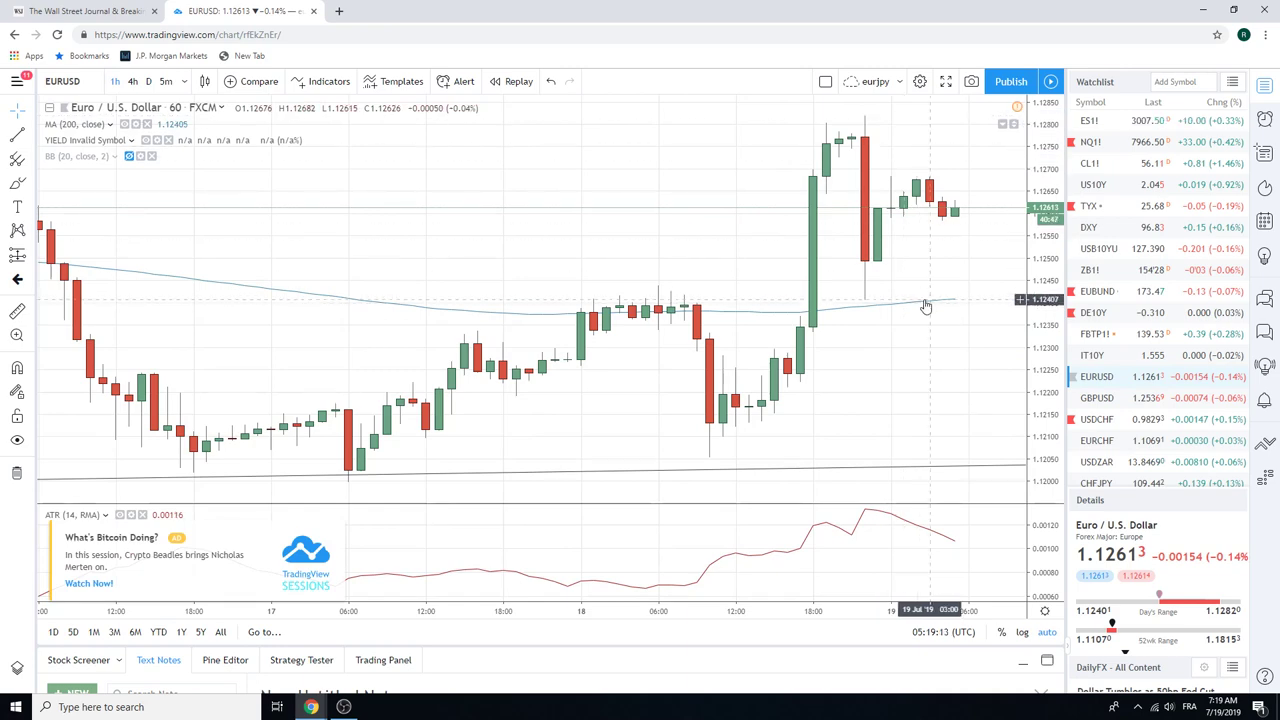
{"action": "scroll", "coordinate": [900, 235], "scroll_direction": "down", "scroll_amount": 10}
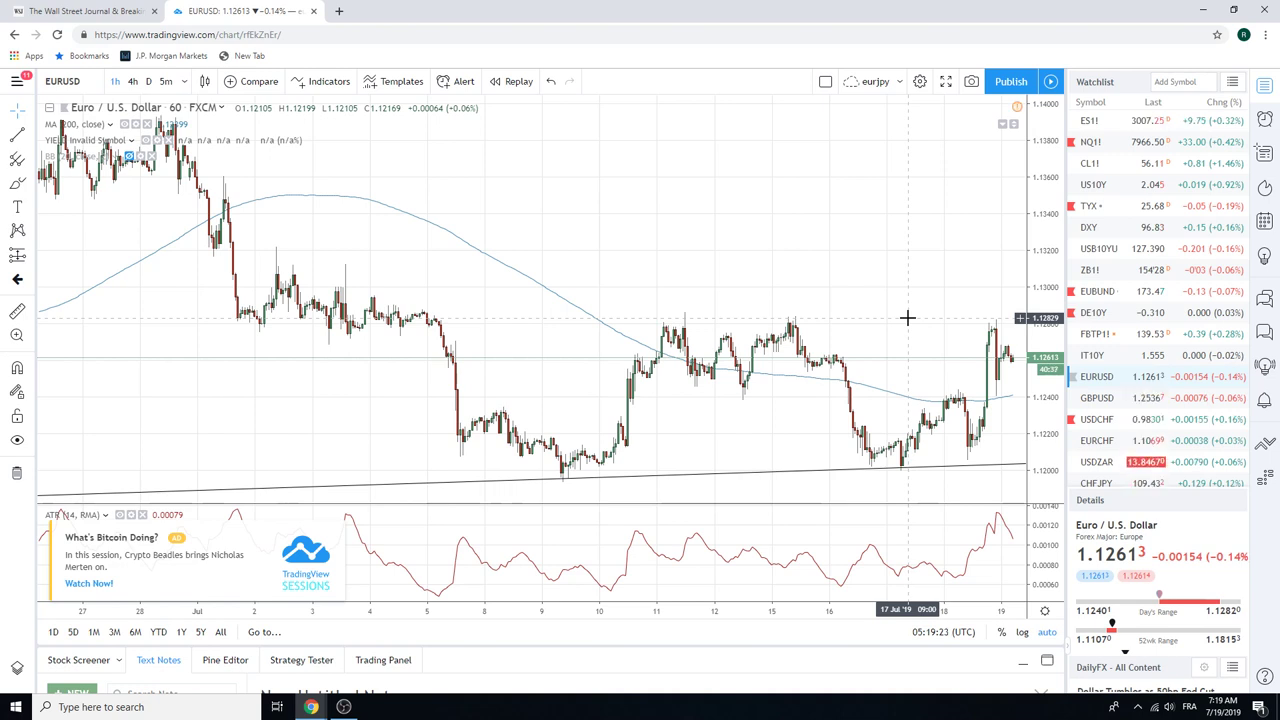
{"action": "left_click", "coordinate": [132, 81]}
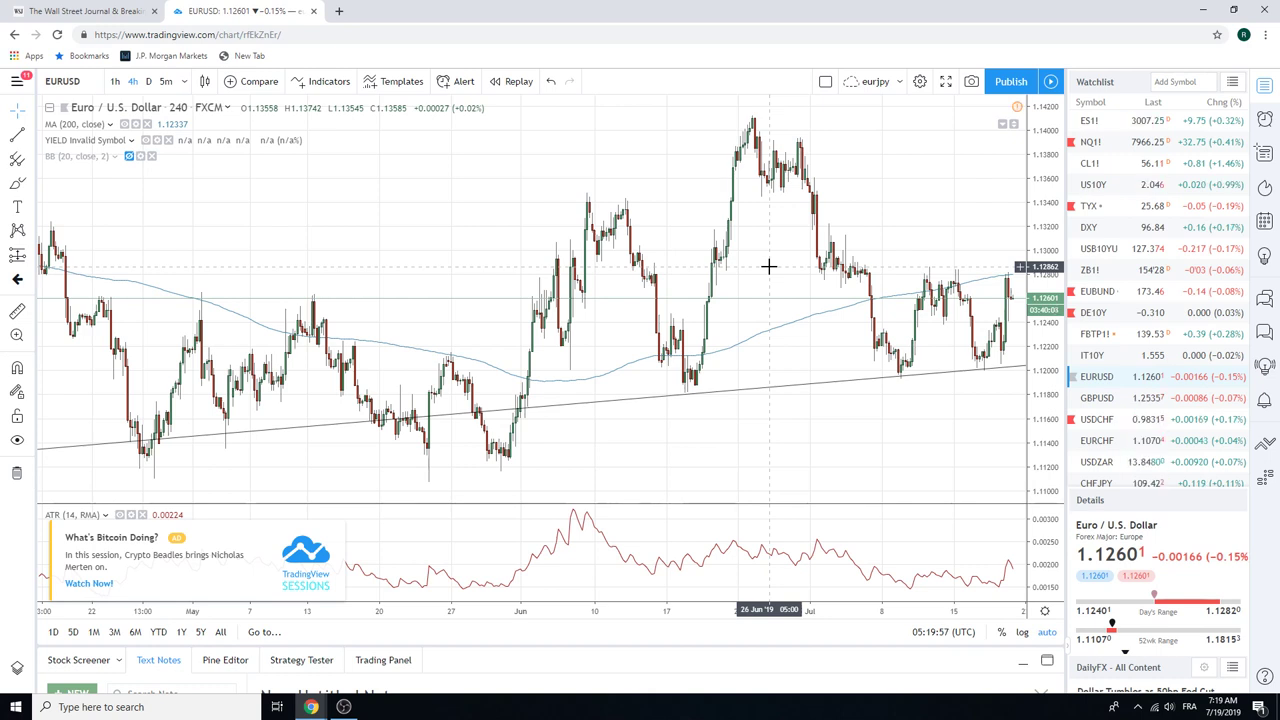
Load GBPUSD from the watchlist and zoom its 4-hour chart in and out
{"action": "left_click", "coordinate": [1098, 398]}
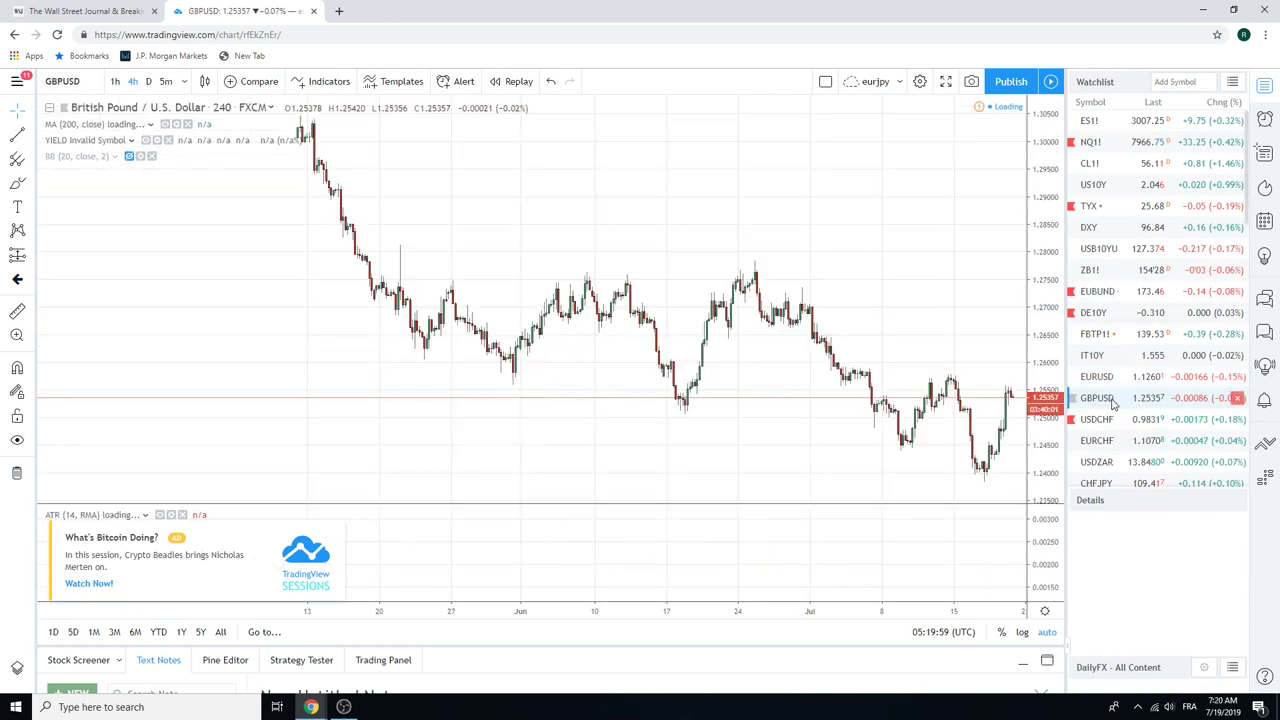
{"action": "scroll", "coordinate": [918, 314], "scroll_direction": "up", "scroll_amount": 4}
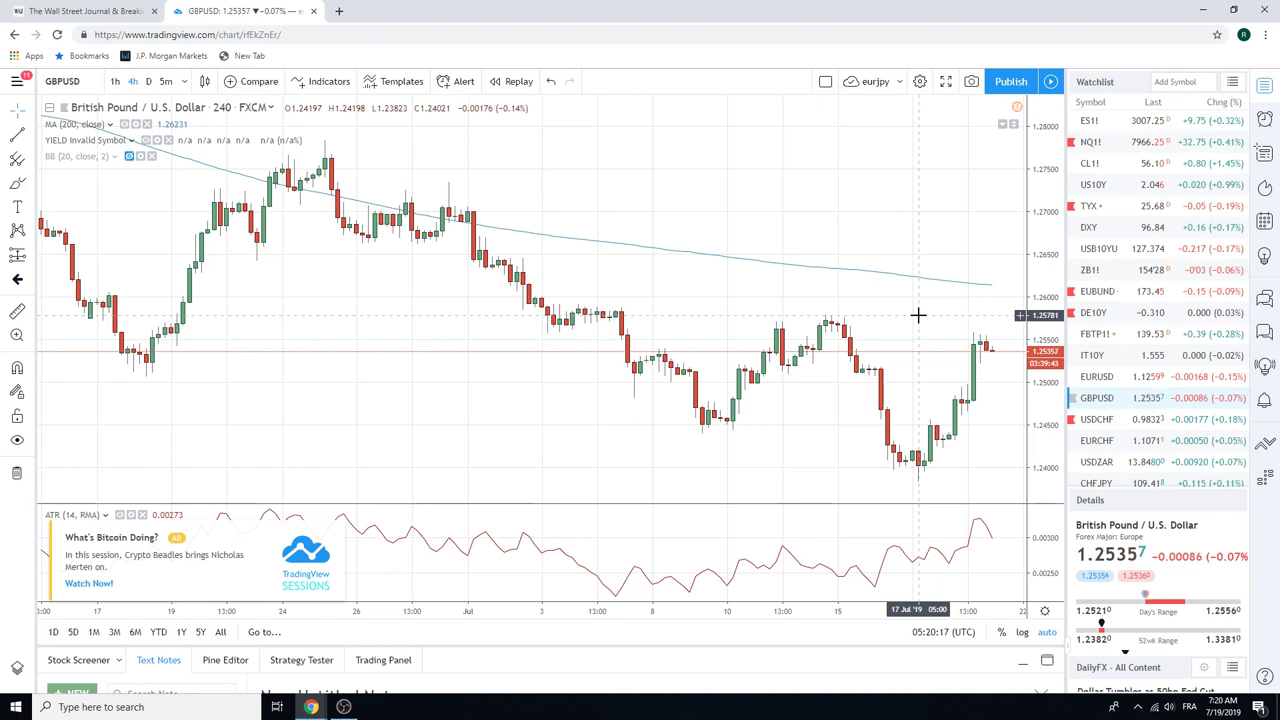
{"action": "scroll", "coordinate": [918, 315], "scroll_direction": "down", "scroll_amount": 2}
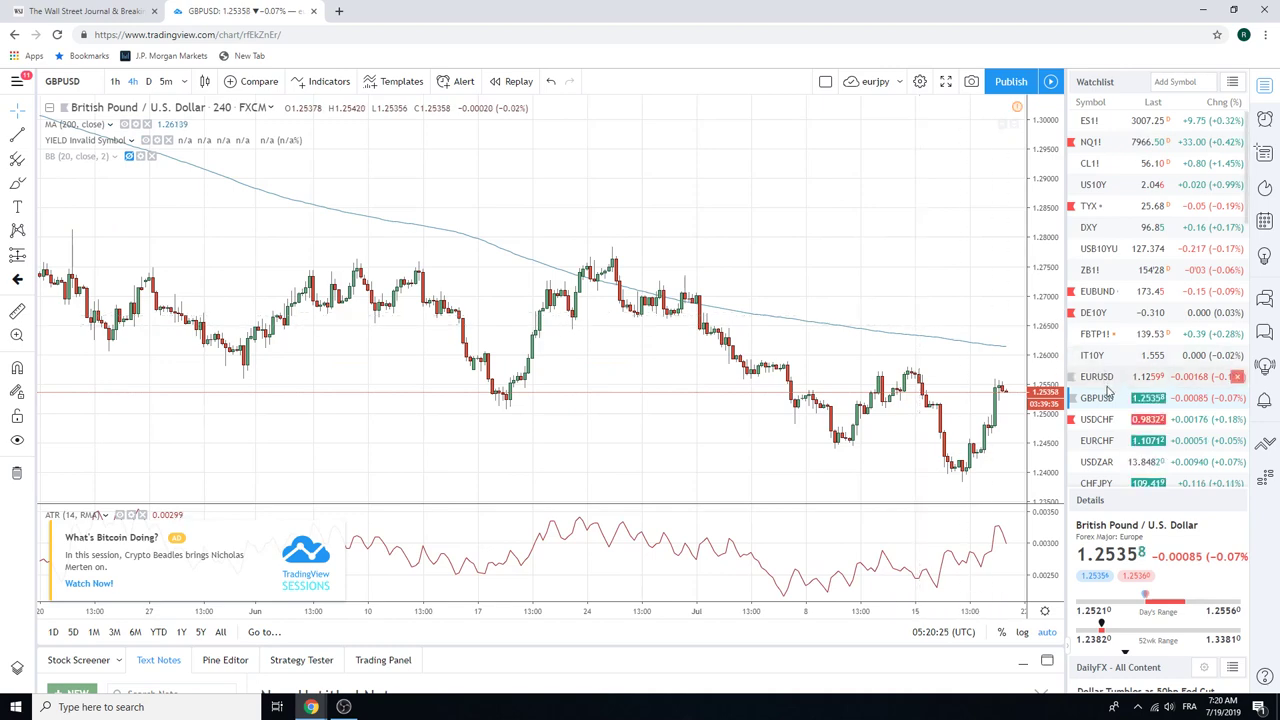
Select USDCHF in the watchlist to show its 4-hour chart with the falling trendline
{"action": "left_click", "coordinate": [1097, 419]}
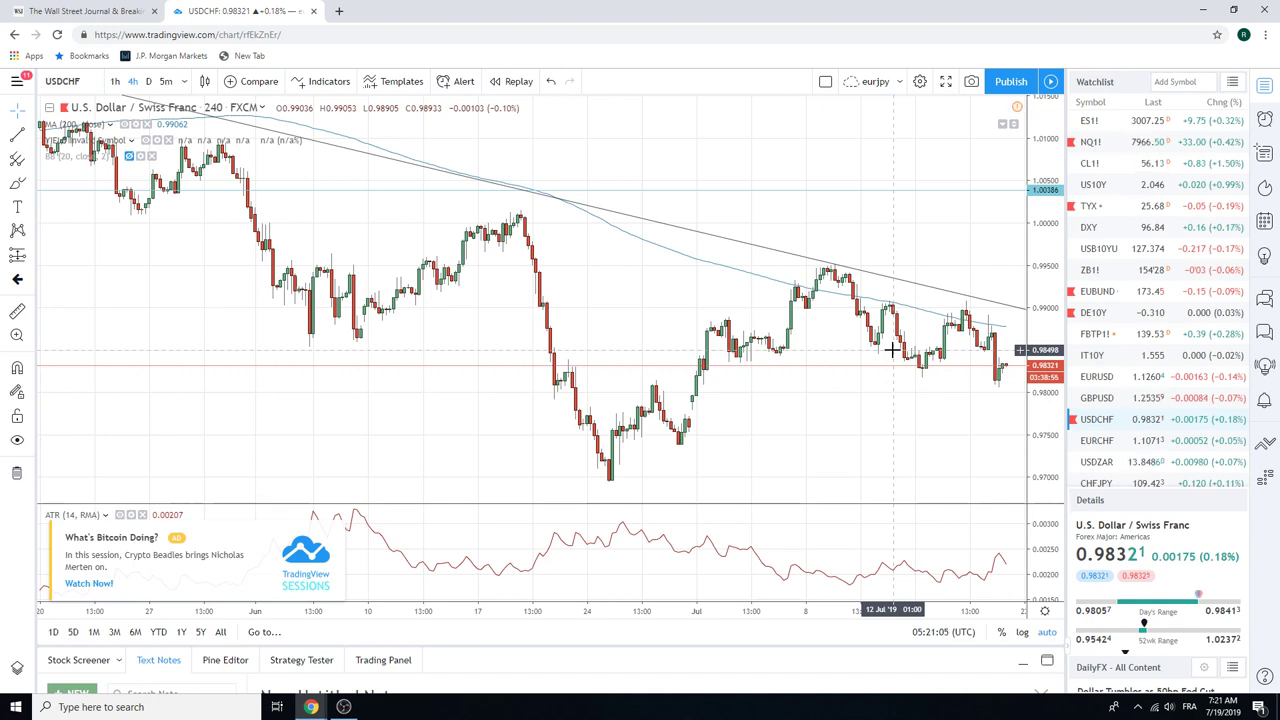
Load EURCHF, zoom its 4-hour chart, and scroll further down the watchlist
{"action": "left_click", "coordinate": [1101, 444]}
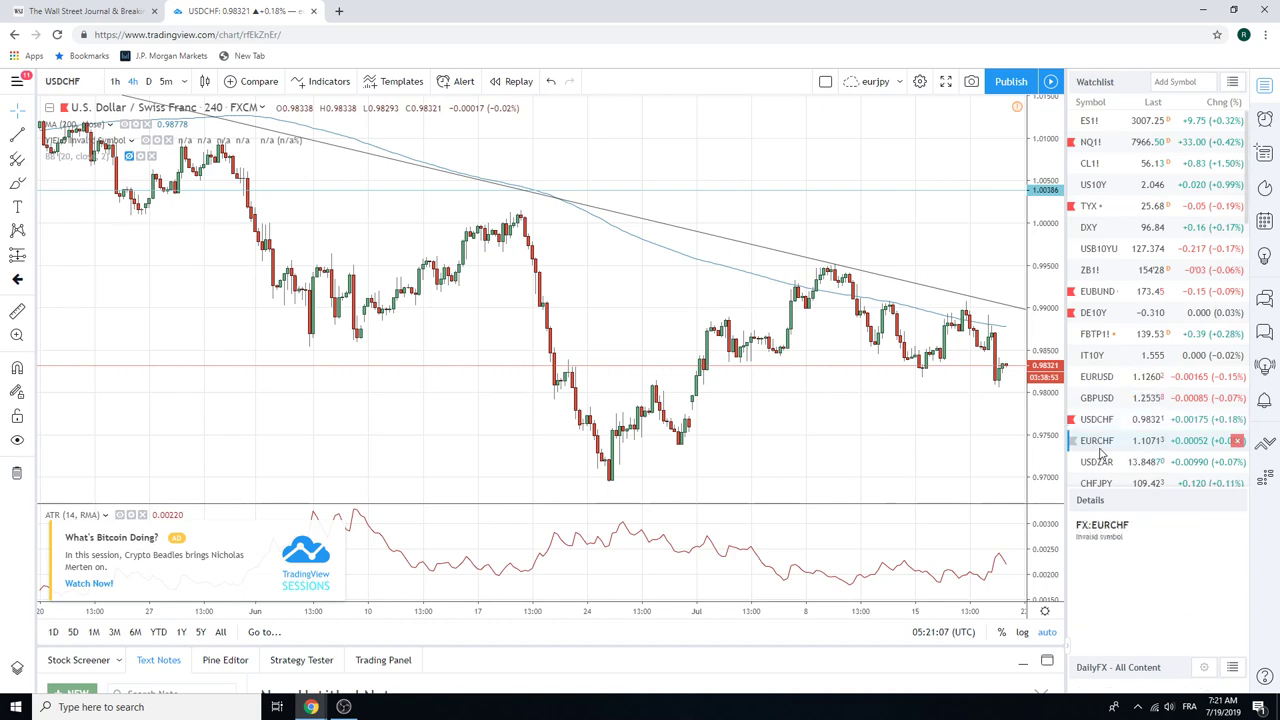
{"action": "scroll", "coordinate": [934, 366], "scroll_direction": "down", "scroll_amount": 5}
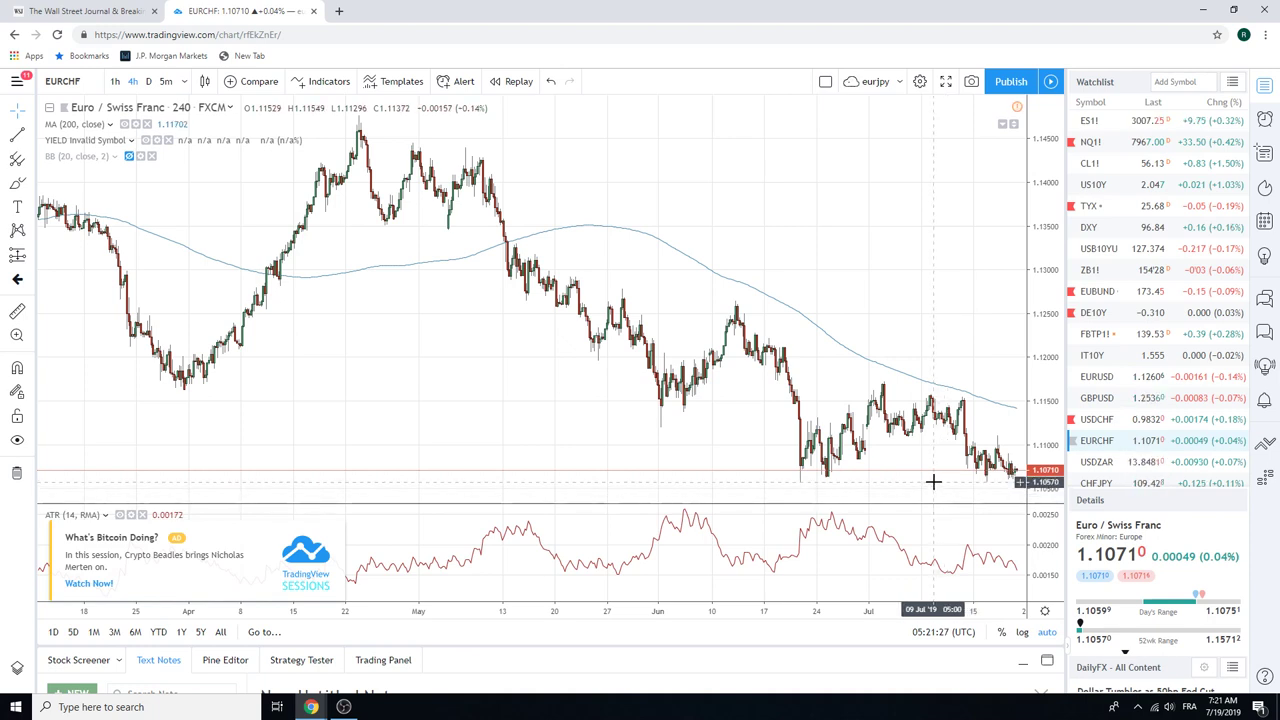
{"action": "scroll", "coordinate": [785, 395], "scroll_direction": "up", "scroll_amount": 4}
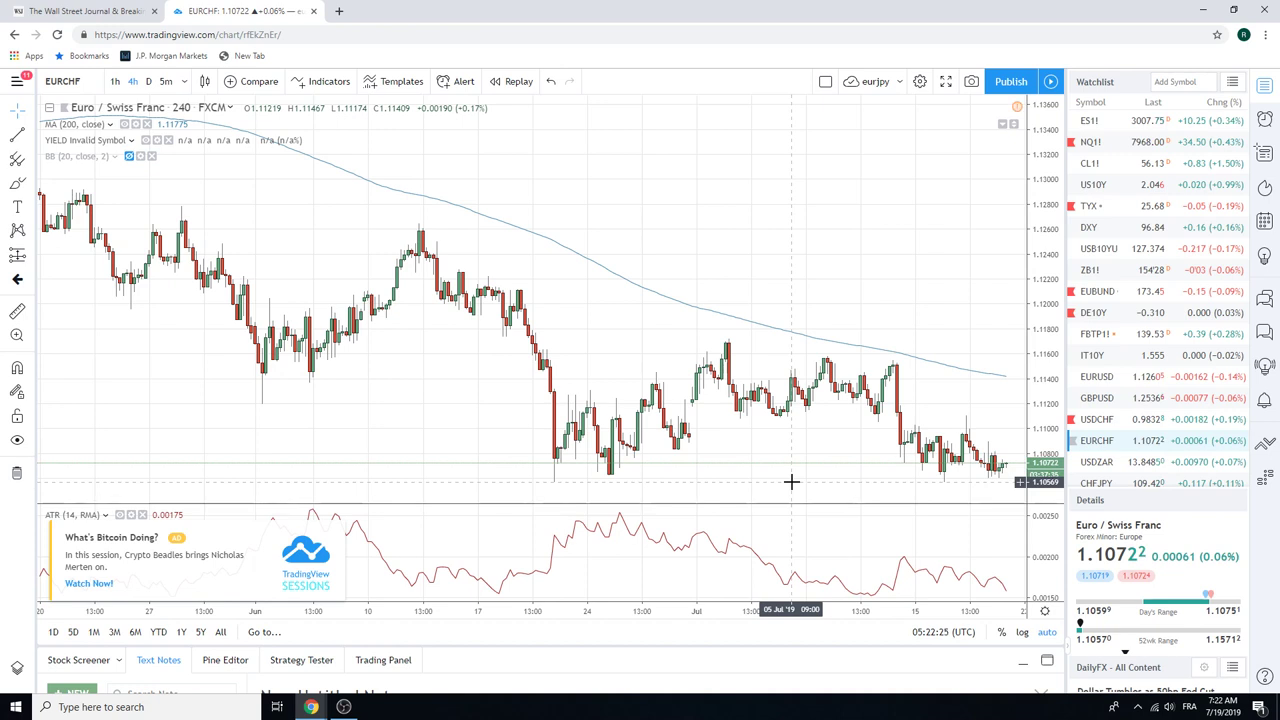
{"action": "scroll", "coordinate": [1131, 355], "scroll_direction": "down", "scroll_amount": 1}
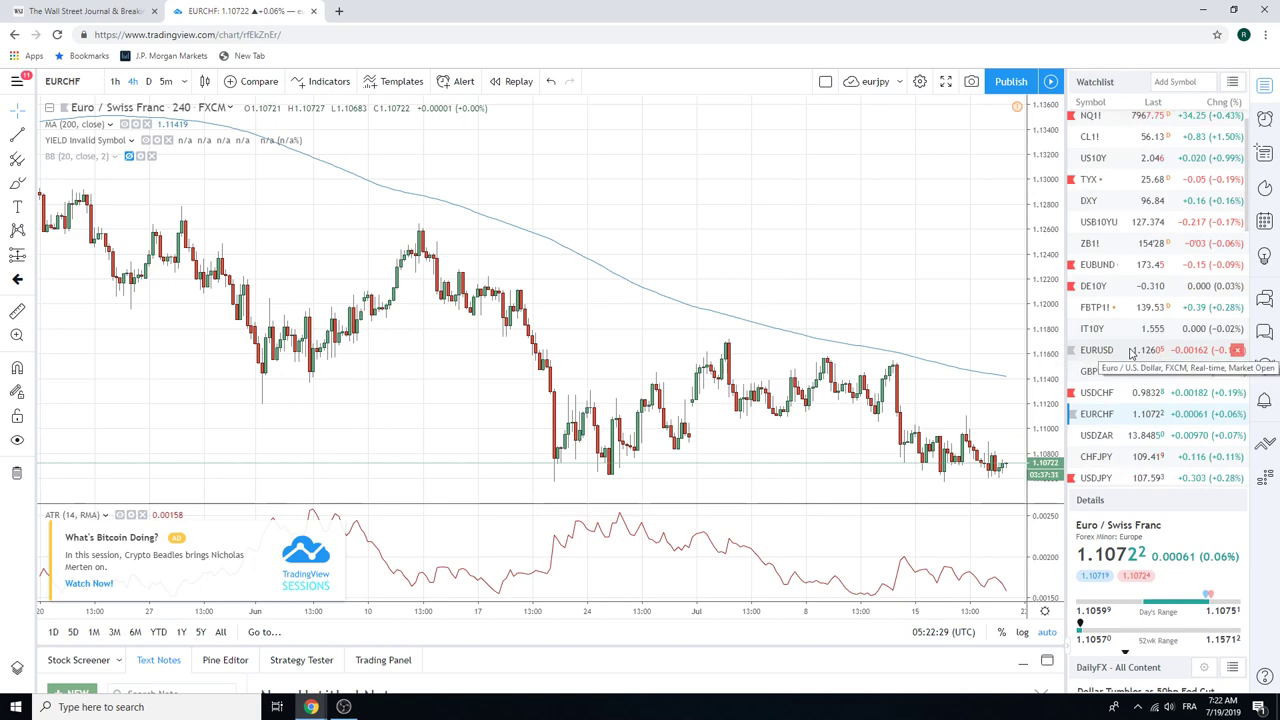
{"action": "scroll", "coordinate": [1131, 355], "scroll_direction": "down", "scroll_amount": 1}
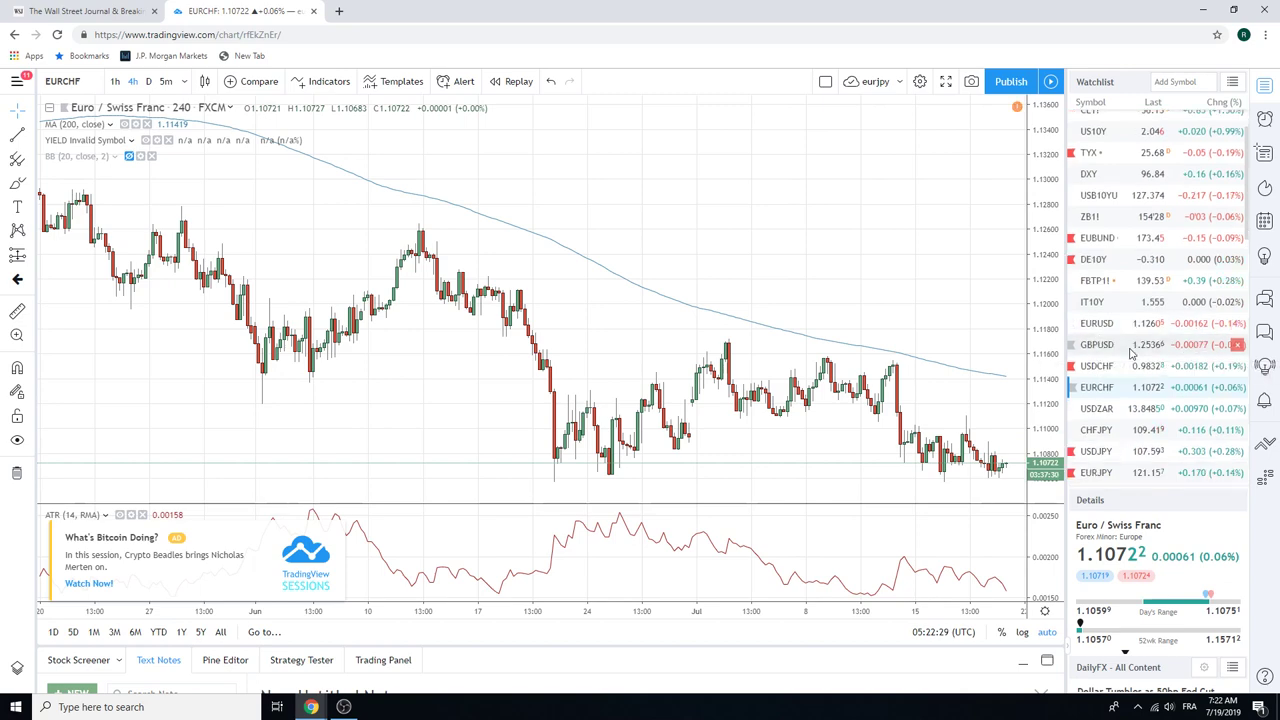
Look over USDJPY, then switch to the EURJPY 4-hour chart
{"action": "left_click", "coordinate": [1092, 452]}
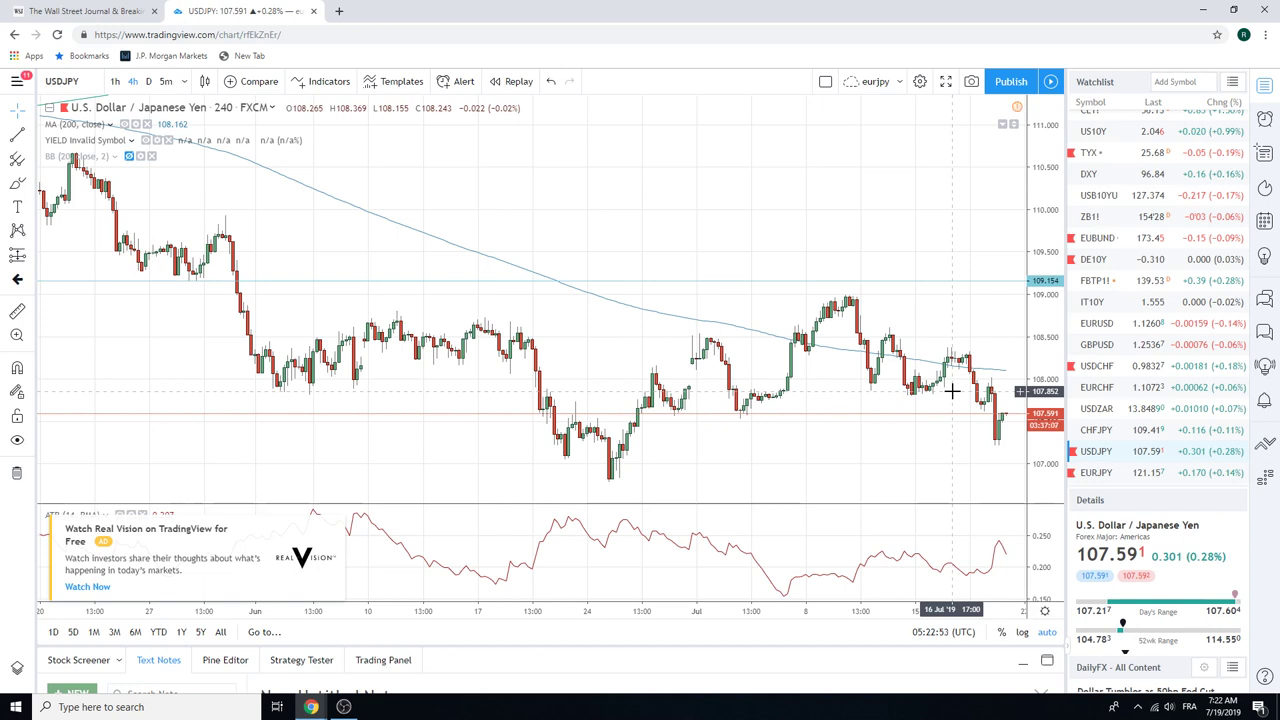
{"action": "left_click", "coordinate": [1122, 473]}
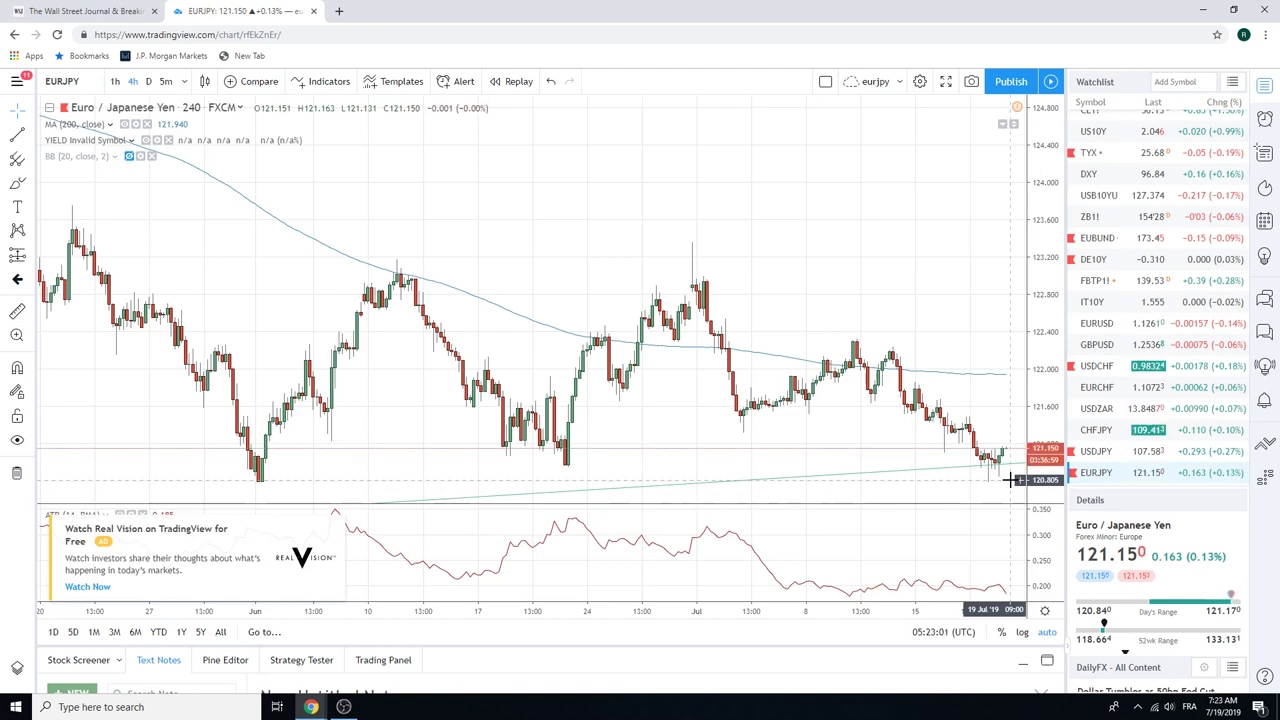
Recheck USDJPY, then zoom EURJPY 4-hour out to span late June through 19 July
{"action": "left_click", "coordinate": [1098, 451]}
{"action": "scroll", "coordinate": [1000, 451], "scroll_direction": "up", "scroll_amount": 3}
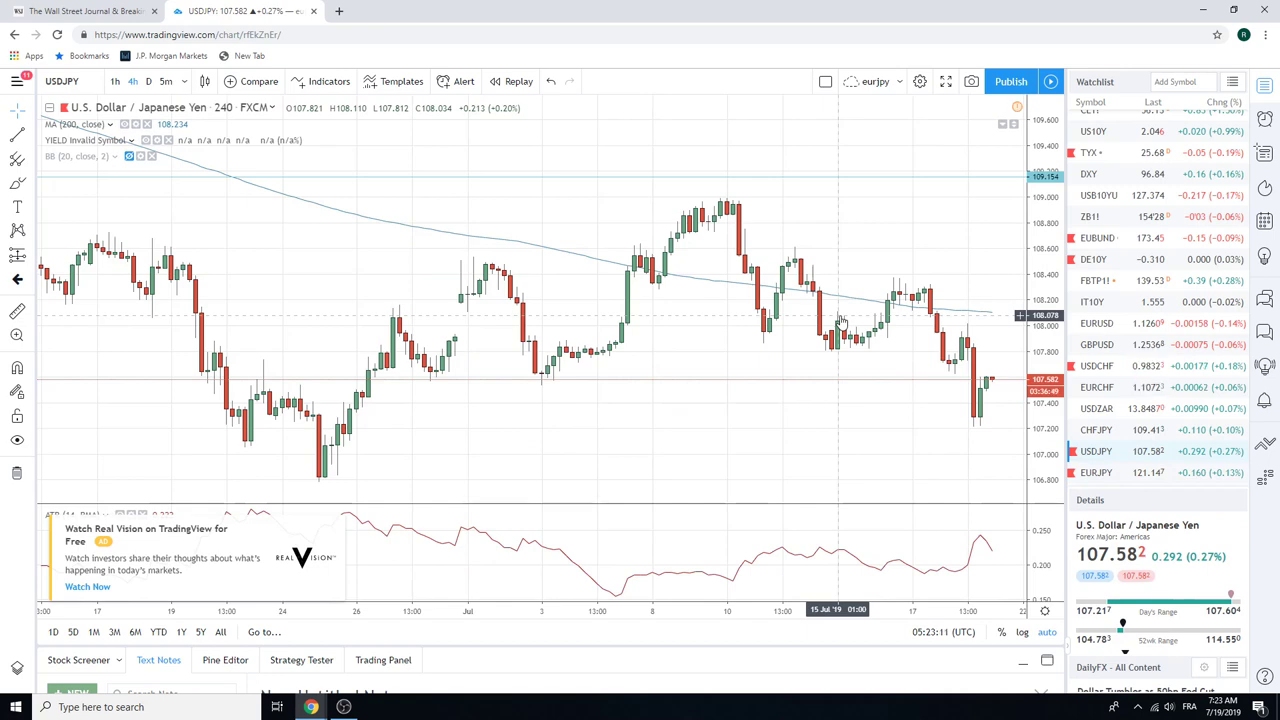
{"action": "scroll", "coordinate": [590, 312], "scroll_direction": "down", "scroll_amount": 3}
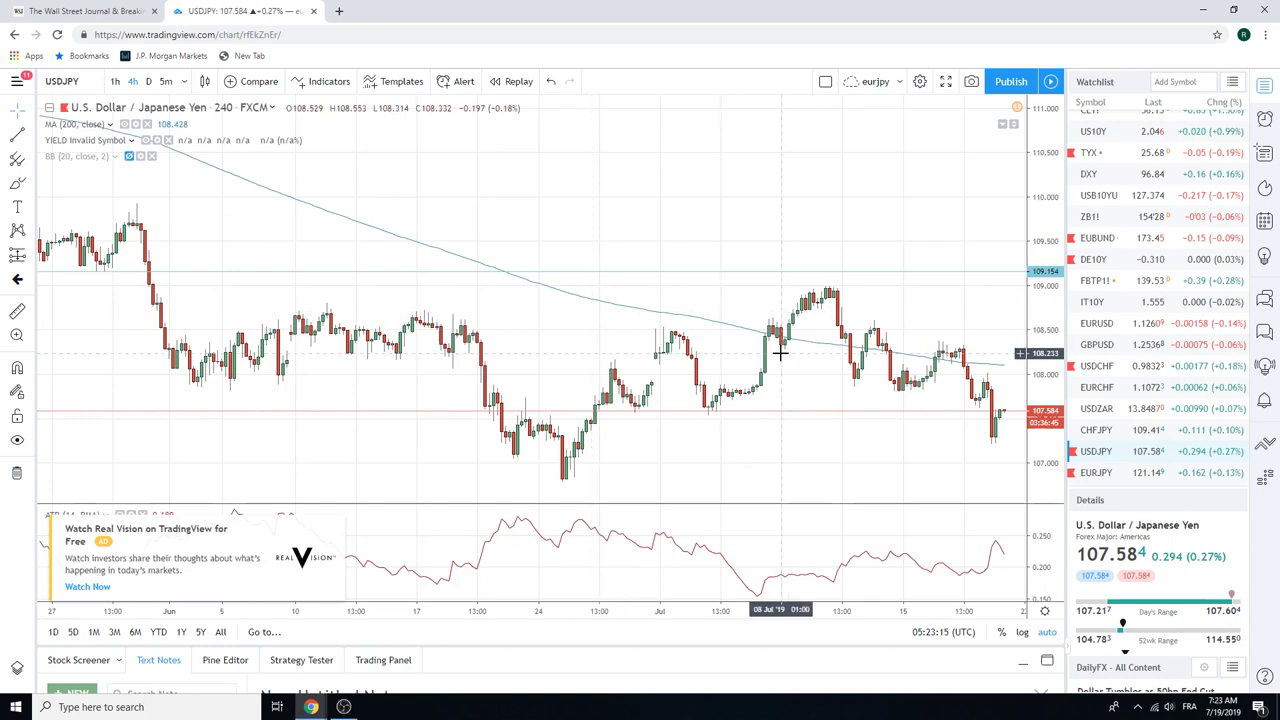
{"action": "left_click", "coordinate": [1096, 472]}
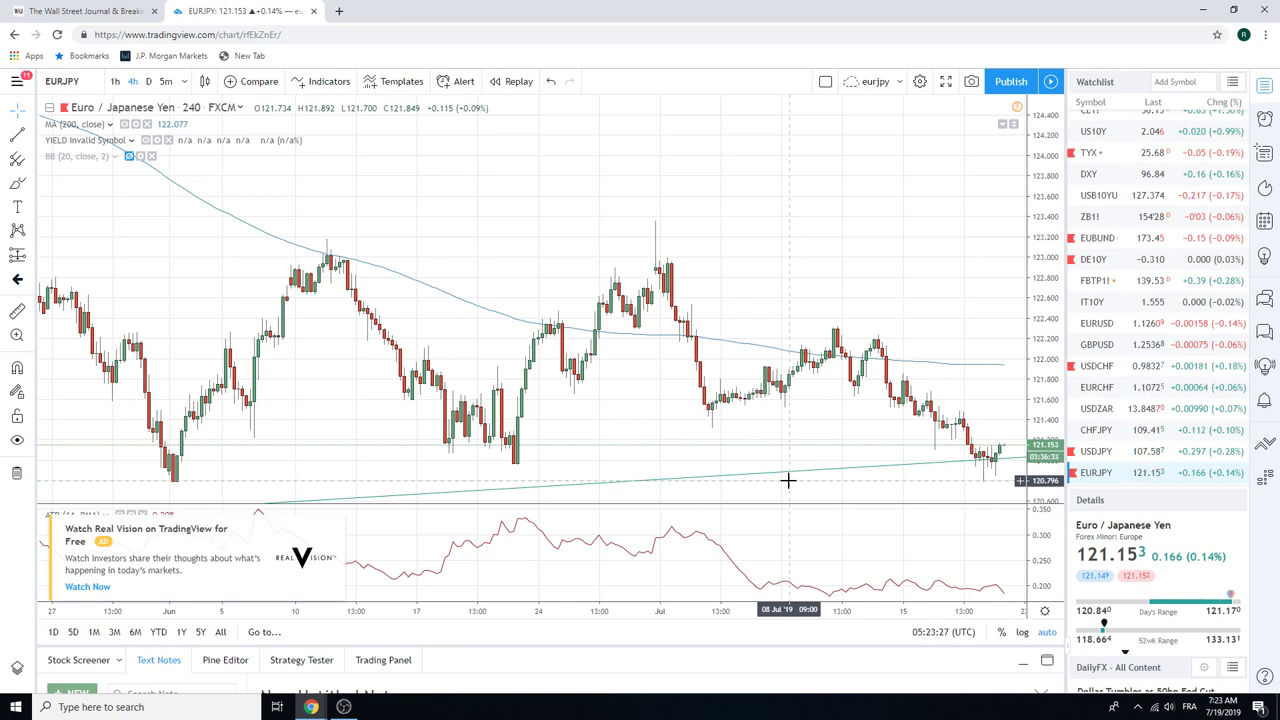
{"action": "scroll", "coordinate": [788, 481], "scroll_direction": "up", "scroll_amount": 5}
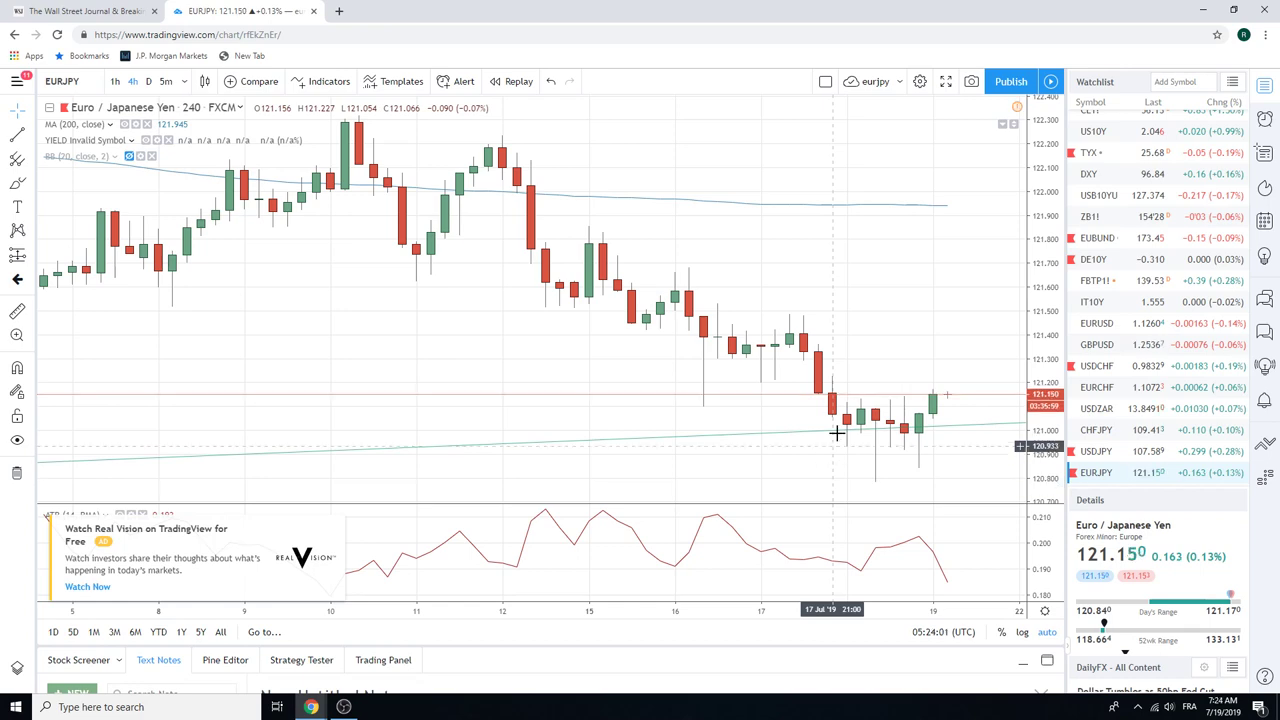
{"action": "scroll", "coordinate": [840, 411], "scroll_direction": "down", "scroll_amount": 2}
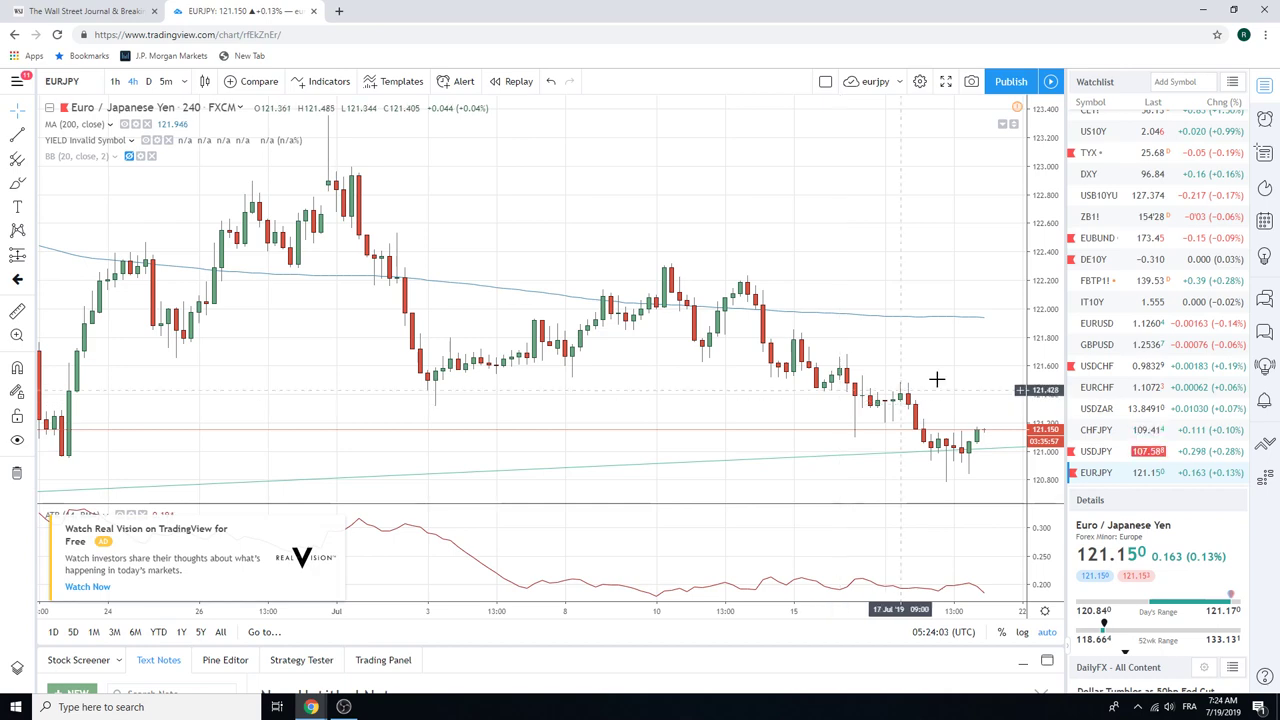
Load DE10Y, switch to daily candles, and zoom out to June 2018–July 2019
{"action": "left_click", "coordinate": [1101, 262]}
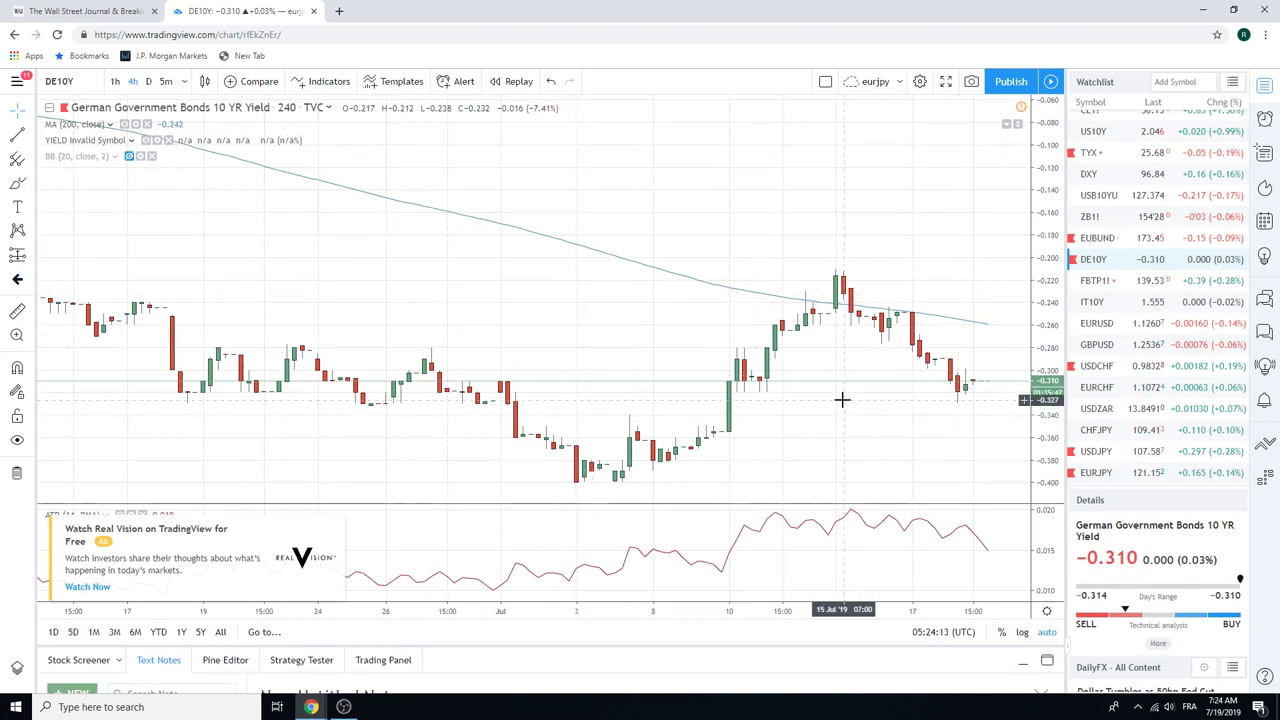
{"action": "scroll", "coordinate": [842, 418], "scroll_direction": "down", "scroll_amount": 3}
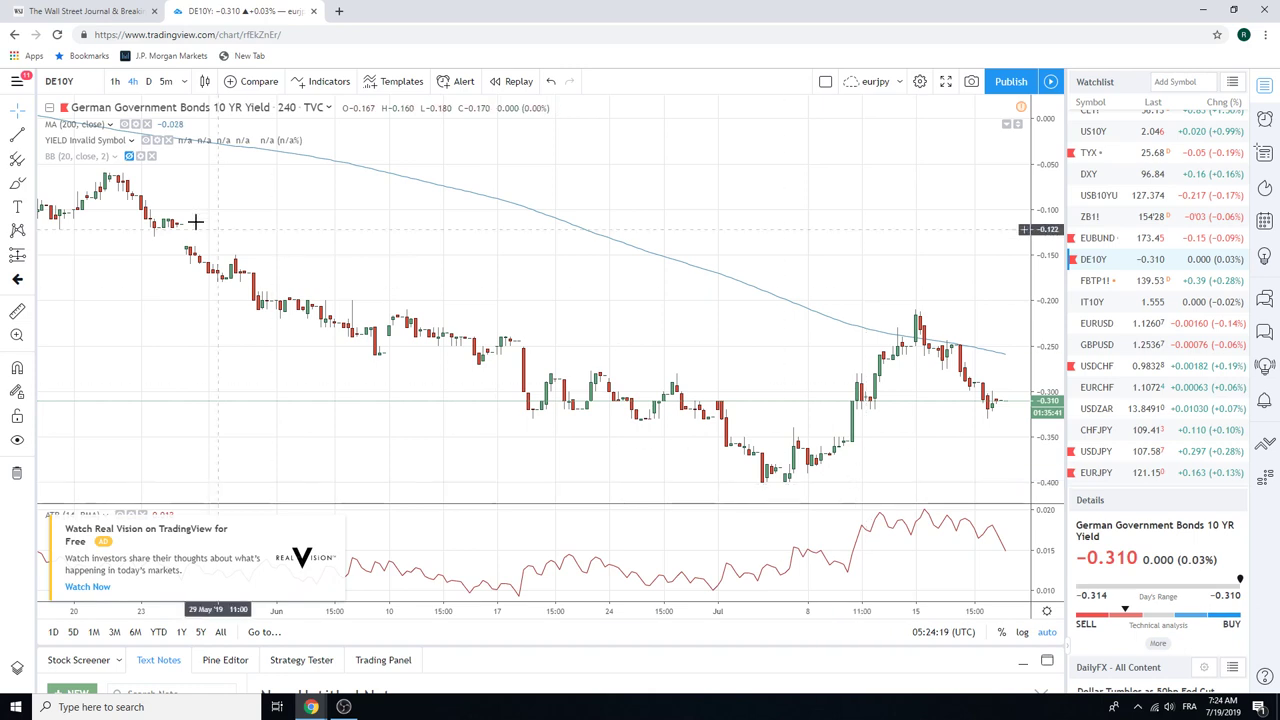
{"action": "left_click", "coordinate": [149, 82]}
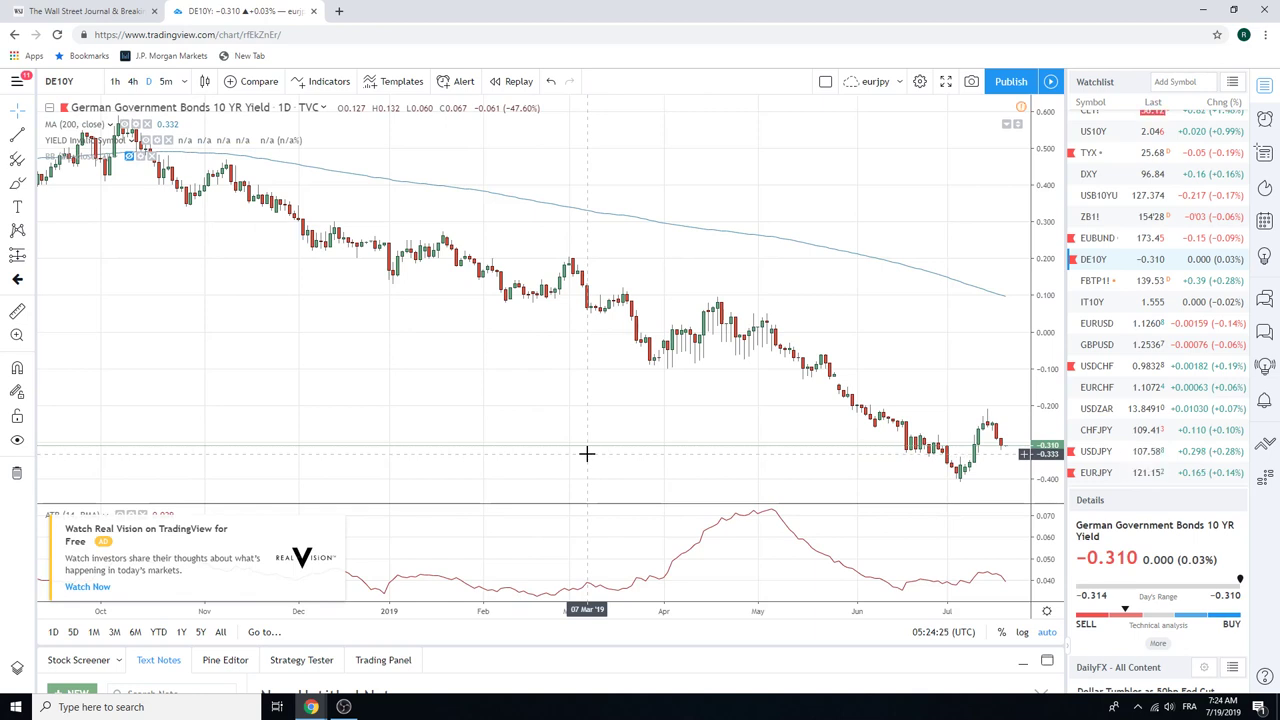
{"action": "scroll", "coordinate": [587, 454], "scroll_direction": "down", "scroll_amount": 2}
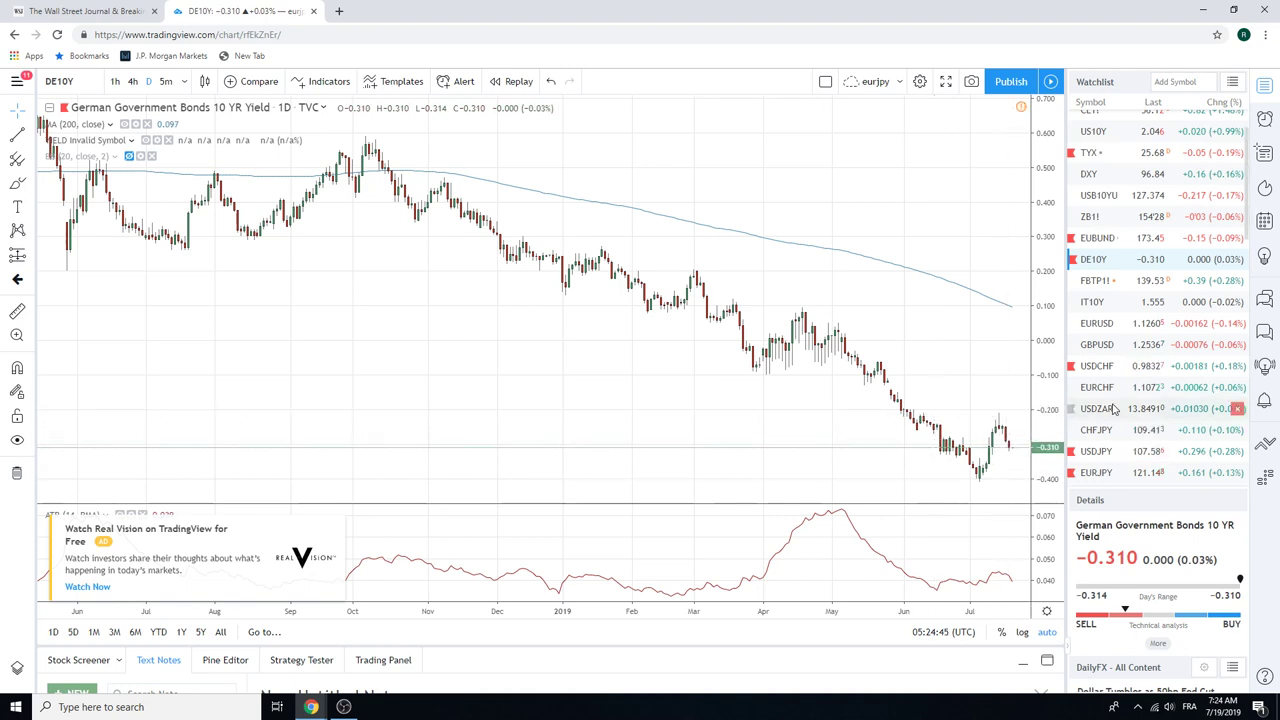
{"action": "scroll", "coordinate": [1105, 420], "scroll_direction": "down", "scroll_amount": 1}
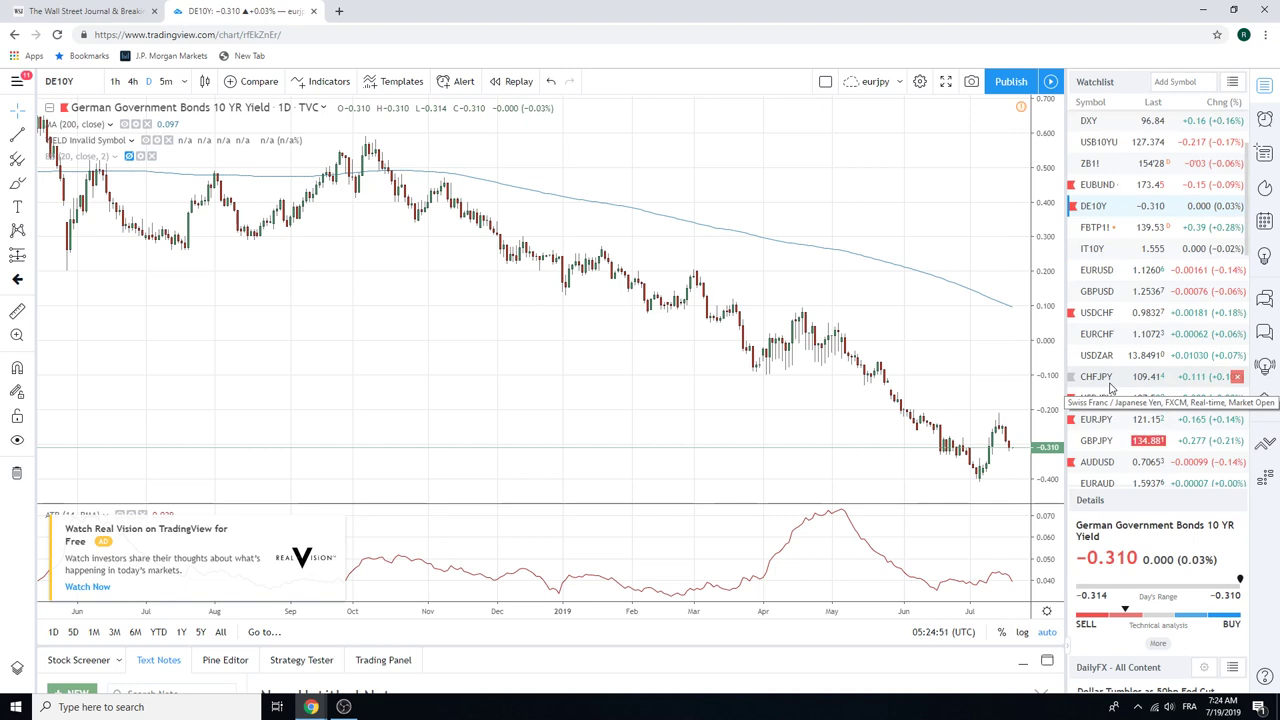
{"action": "scroll", "coordinate": [1110, 390], "scroll_direction": "down", "scroll_amount": 1}
Select AUDUSD to show its daily chart pressing against the declining 200 MA
{"action": "left_click", "coordinate": [1100, 435]}
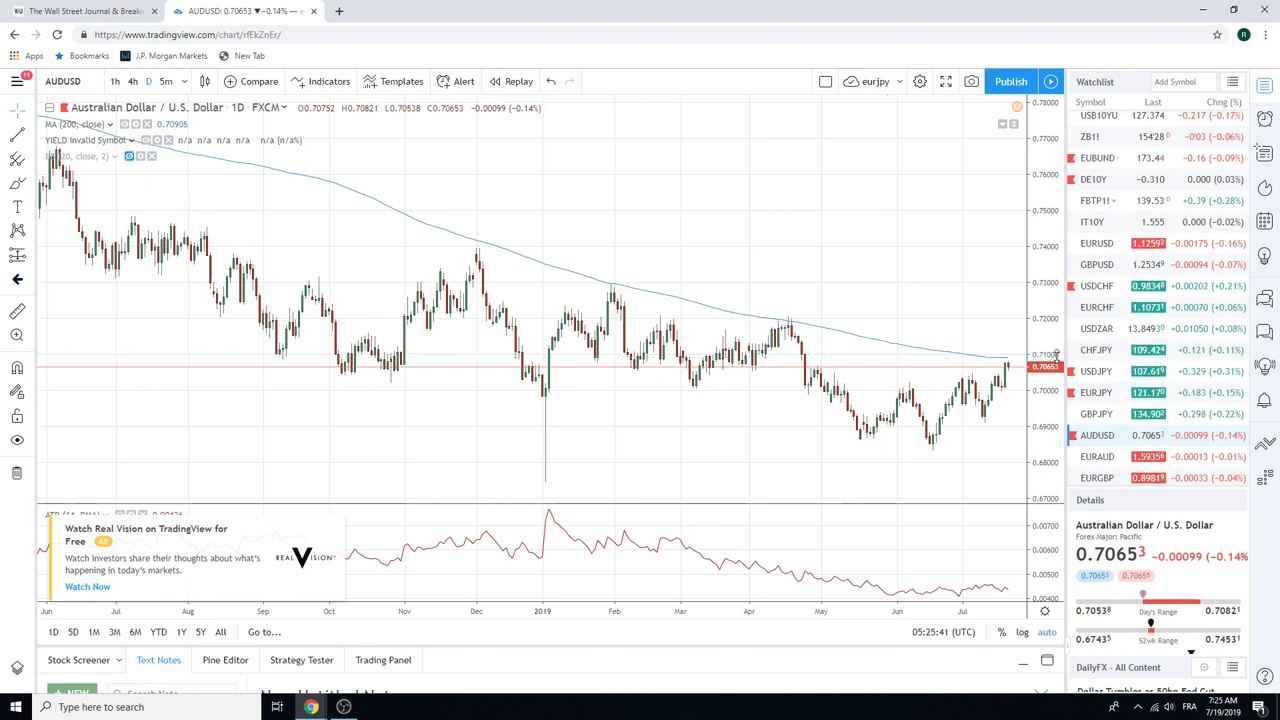
{"action": "scroll", "coordinate": [1120, 350], "scroll_direction": "down", "scroll_amount": 1}
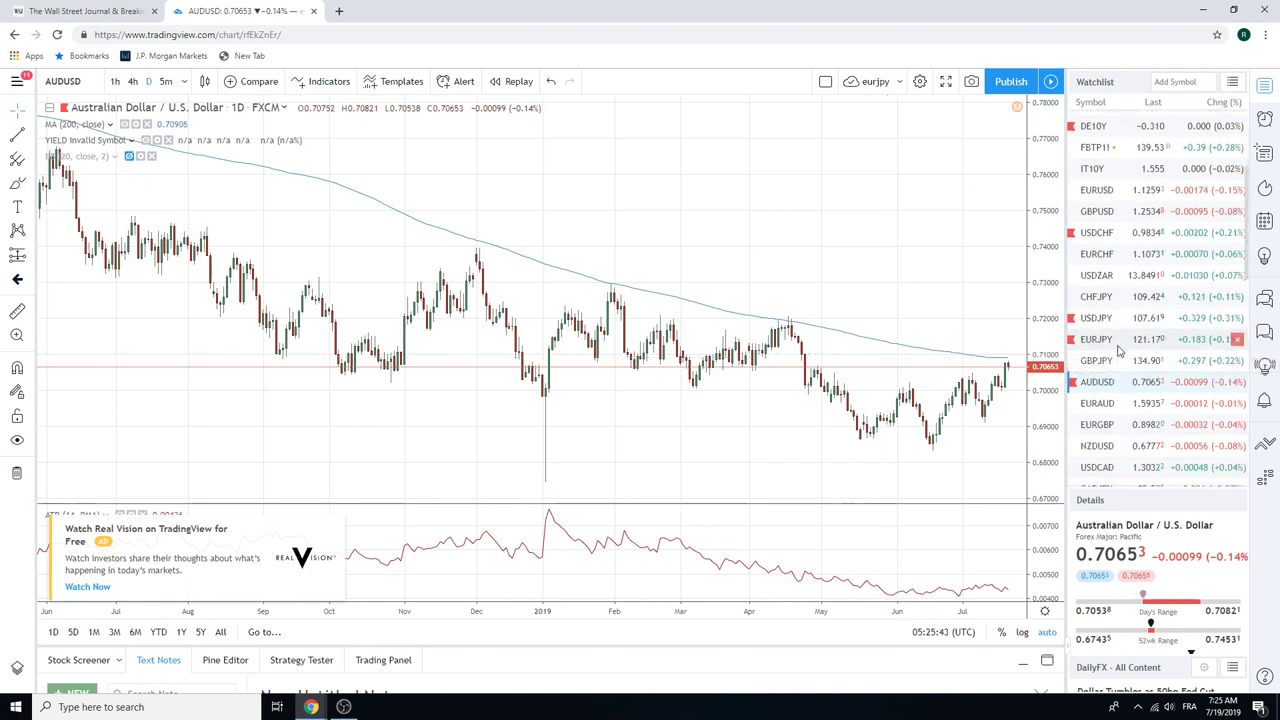
Review the EURGBP daily chart, then load USDCAD daily with its trendline
{"action": "left_click", "coordinate": [1100, 424]}
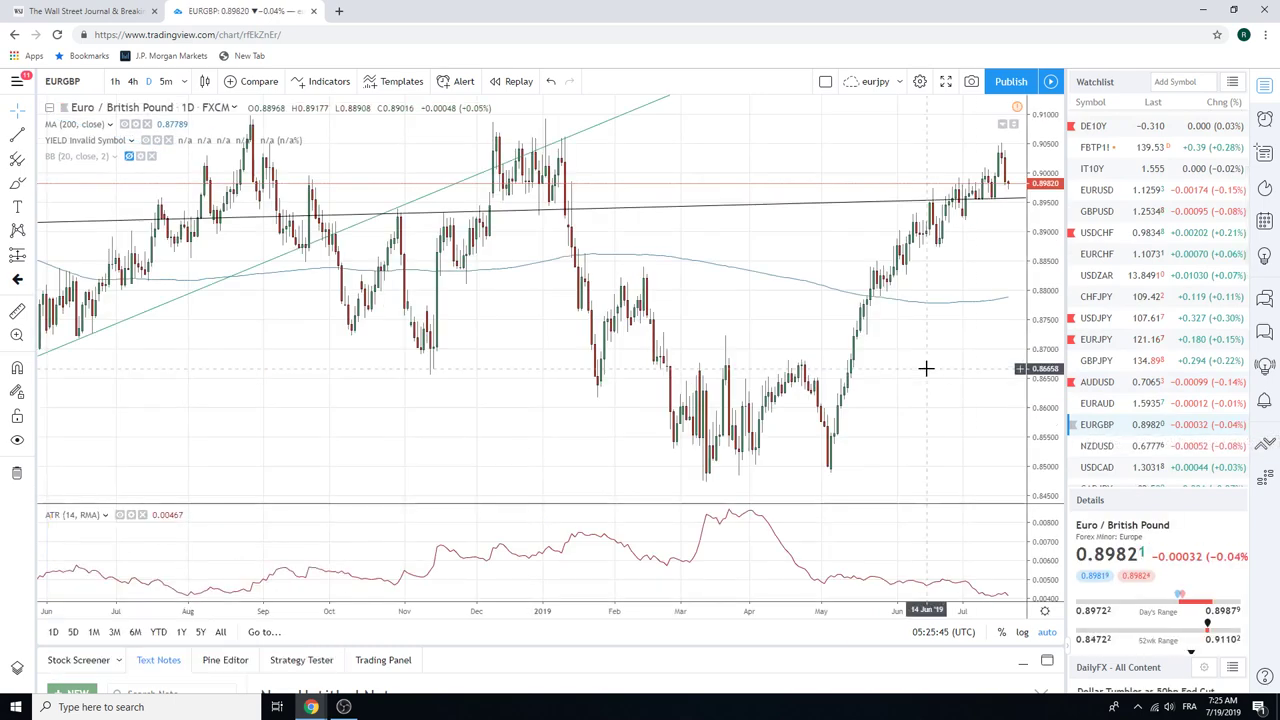
{"action": "scroll", "coordinate": [926, 366], "scroll_direction": "up", "scroll_amount": 3}
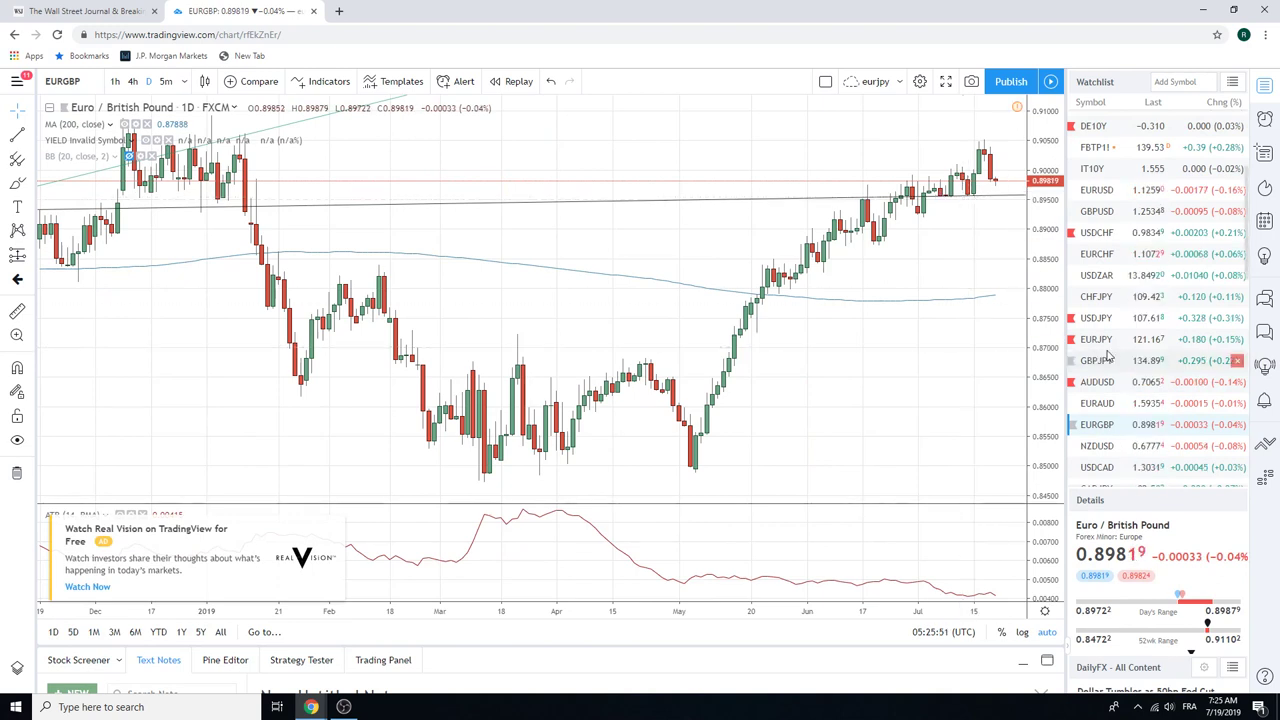
{"action": "scroll", "coordinate": [1108, 355], "scroll_direction": "down", "scroll_amount": 1}
{"action": "scroll", "coordinate": [1104, 385], "scroll_direction": "down", "scroll_amount": 1}
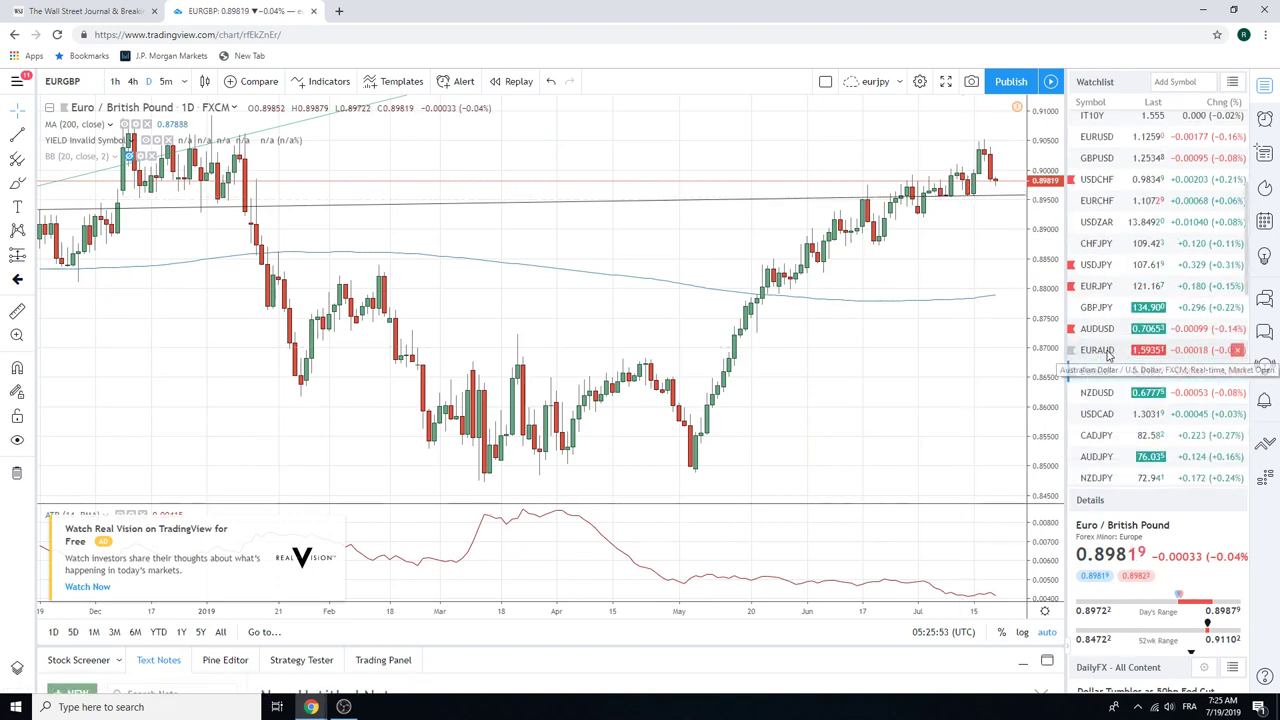
{"action": "left_click", "coordinate": [1100, 413]}
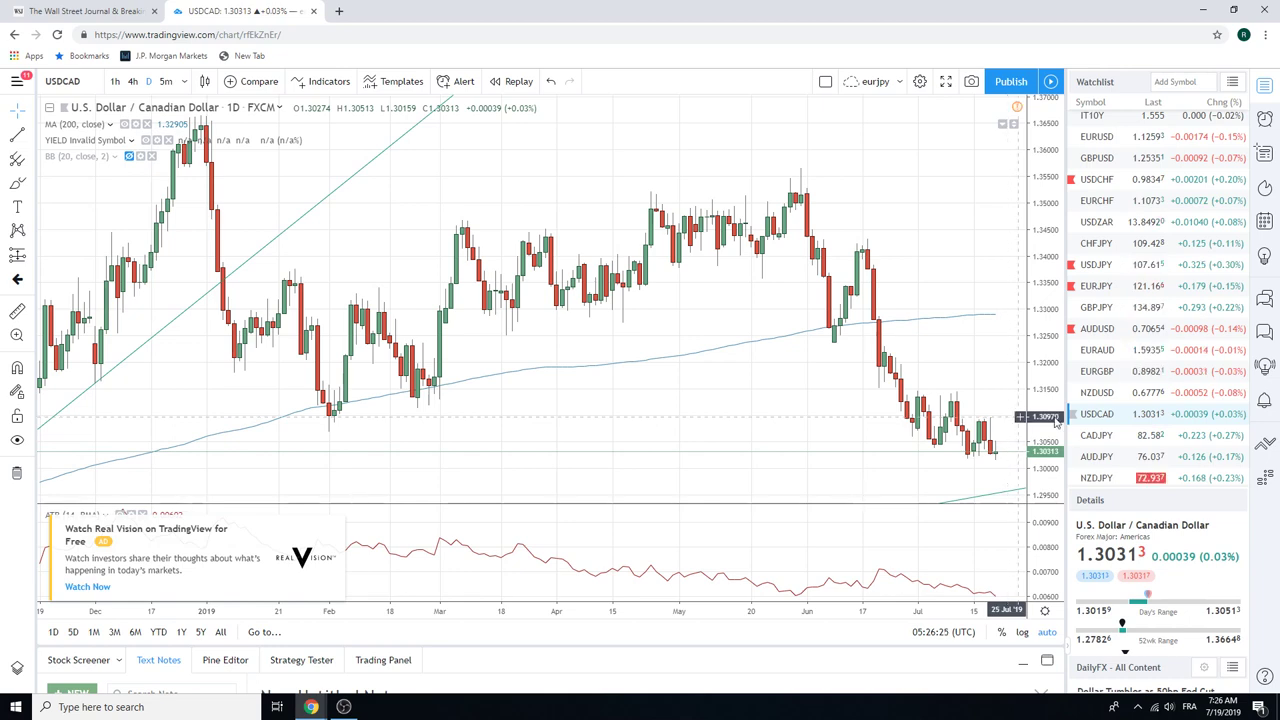
Select CADJPY and review its daily chart just below the 200 MA near 83.263
{"action": "left_click", "coordinate": [1098, 436]}
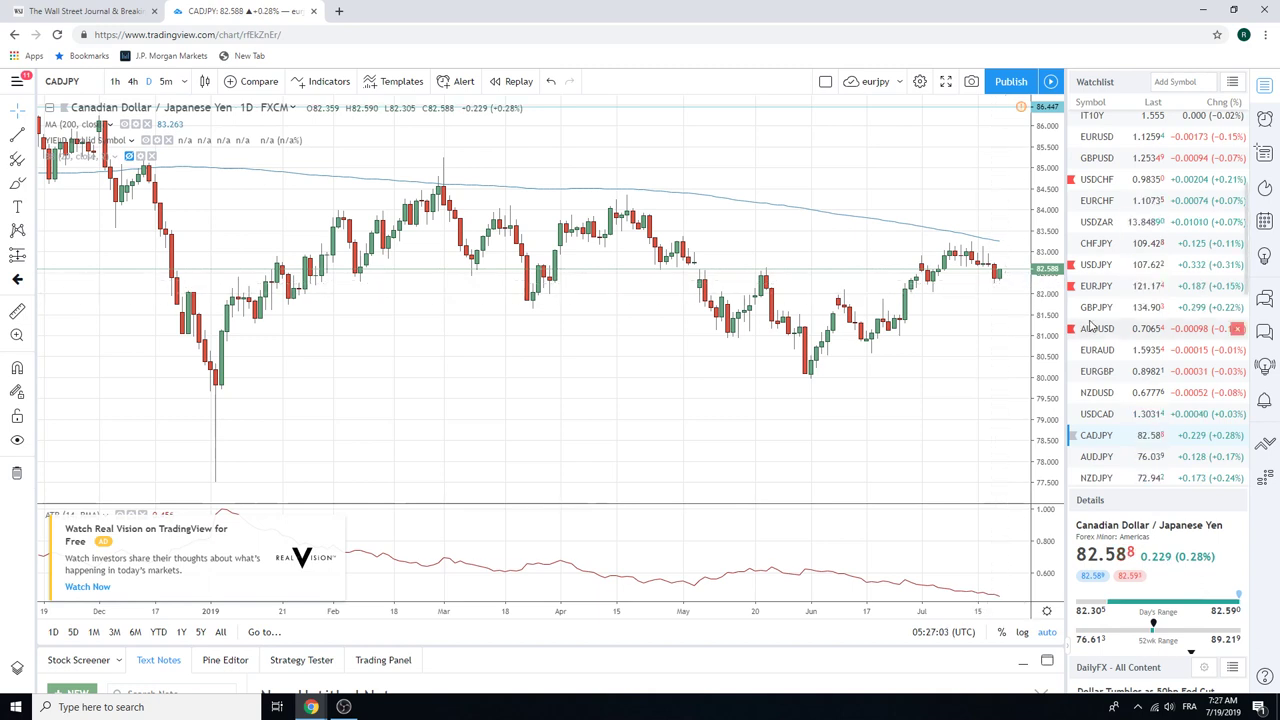
{"action": "scroll", "coordinate": [1092, 325], "scroll_direction": "down", "scroll_amount": 2}
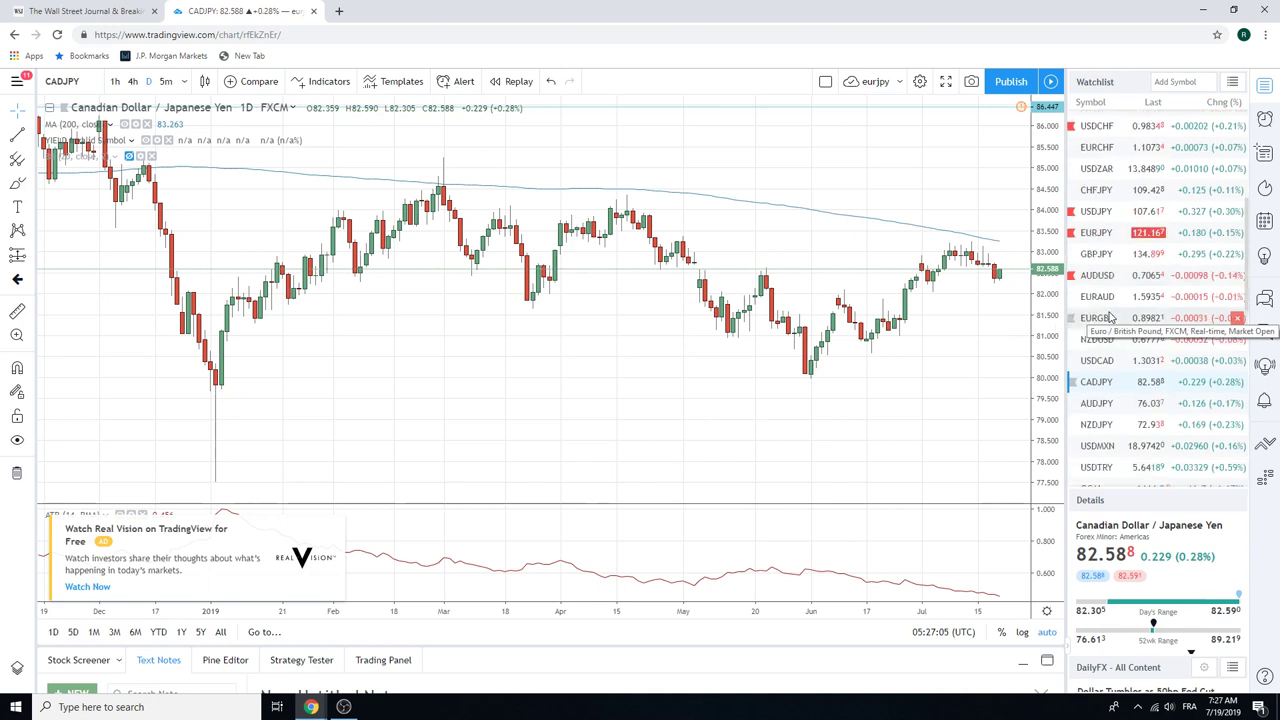
{"action": "scroll", "coordinate": [1110, 317], "scroll_direction": "down", "scroll_amount": 1}
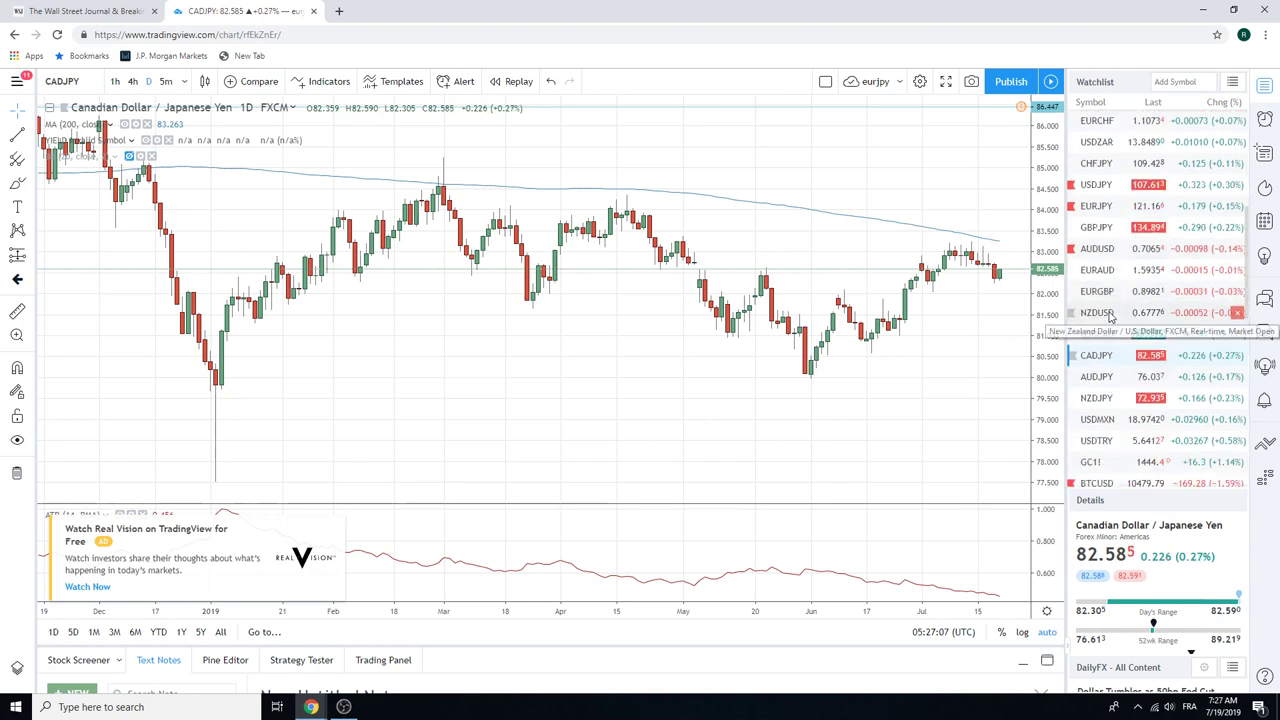
Switch the chart to USDMXN, trading at 18.9754 below its flat 200 MA
{"action": "left_click", "coordinate": [1099, 421]}
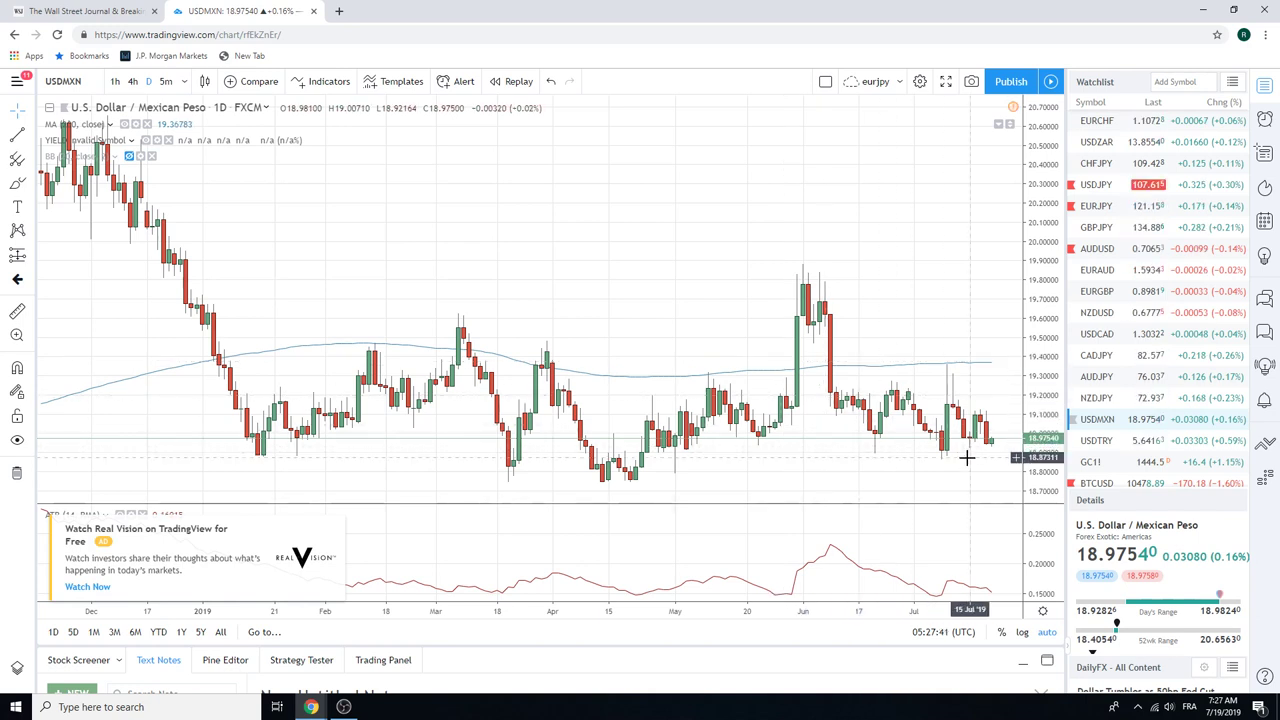
Show the GC1! Gold Futures daily chart, zoomed to late 2018 through July 2019
{"action": "left_click", "coordinate": [1088, 463]}
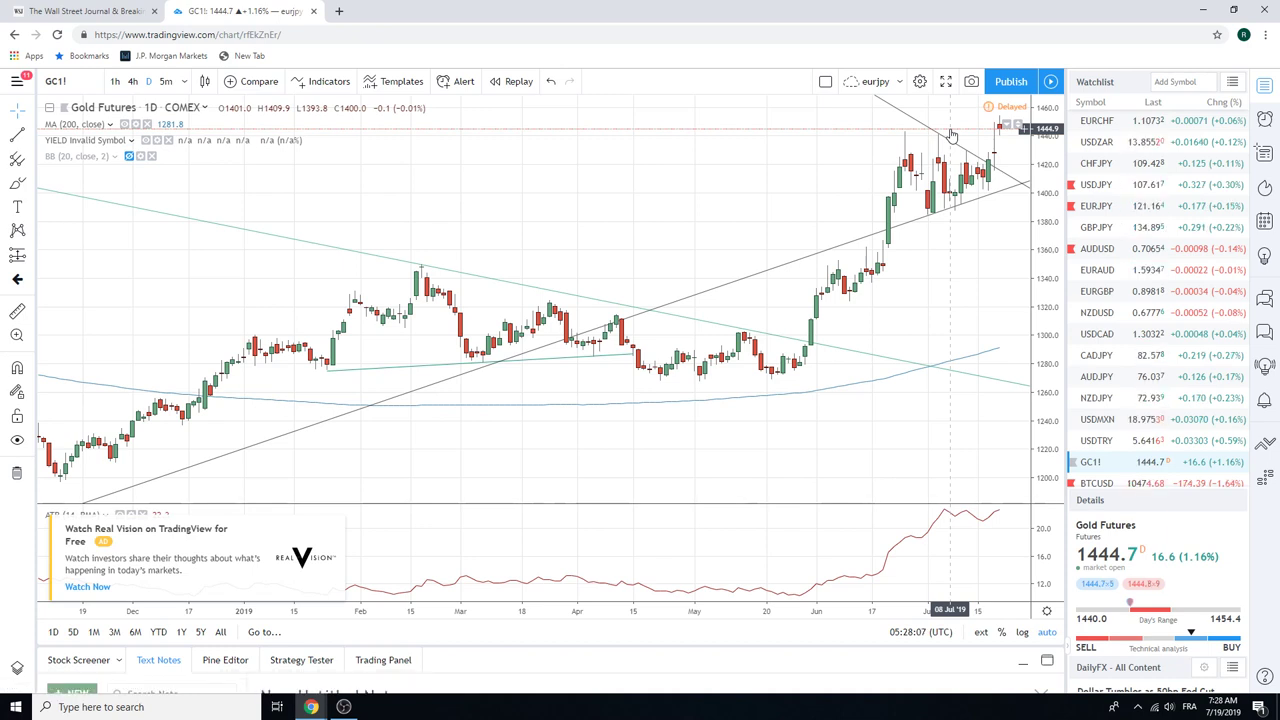
{"action": "scroll", "coordinate": [786, 260], "scroll_direction": "down", "scroll_amount": 4}
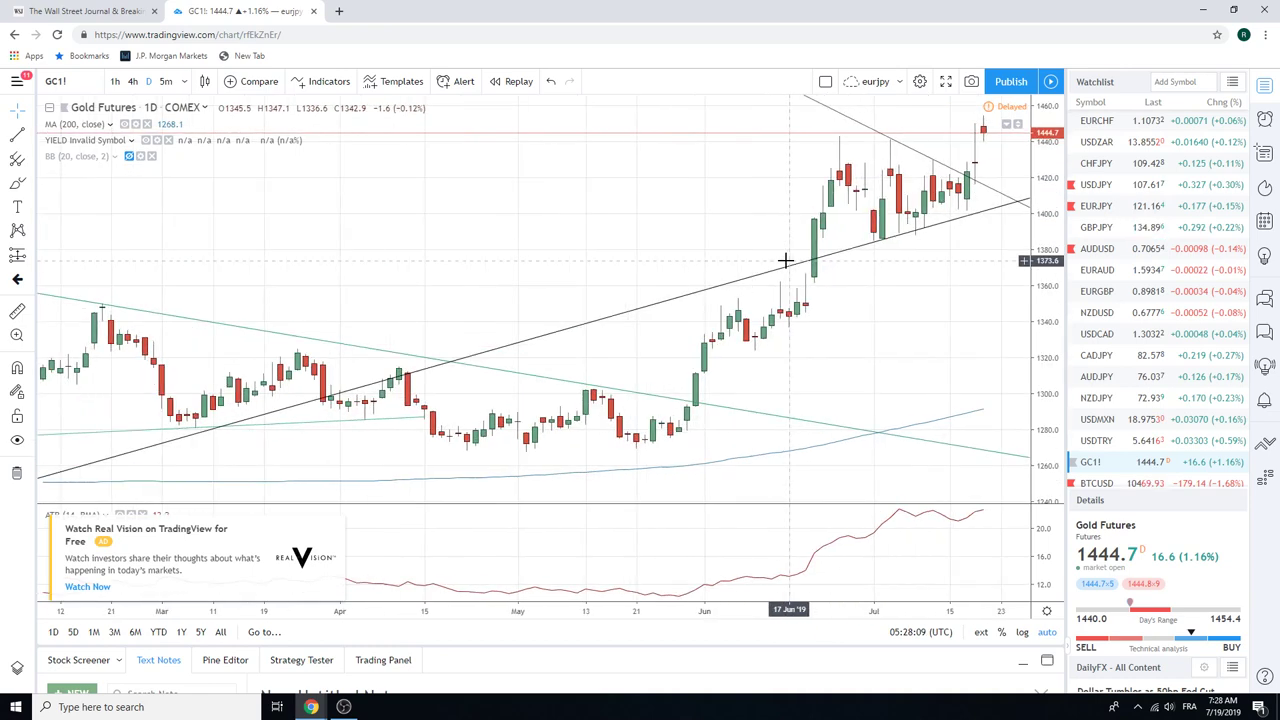
{"action": "scroll", "coordinate": [786, 260], "scroll_direction": "up", "scroll_amount": 4}
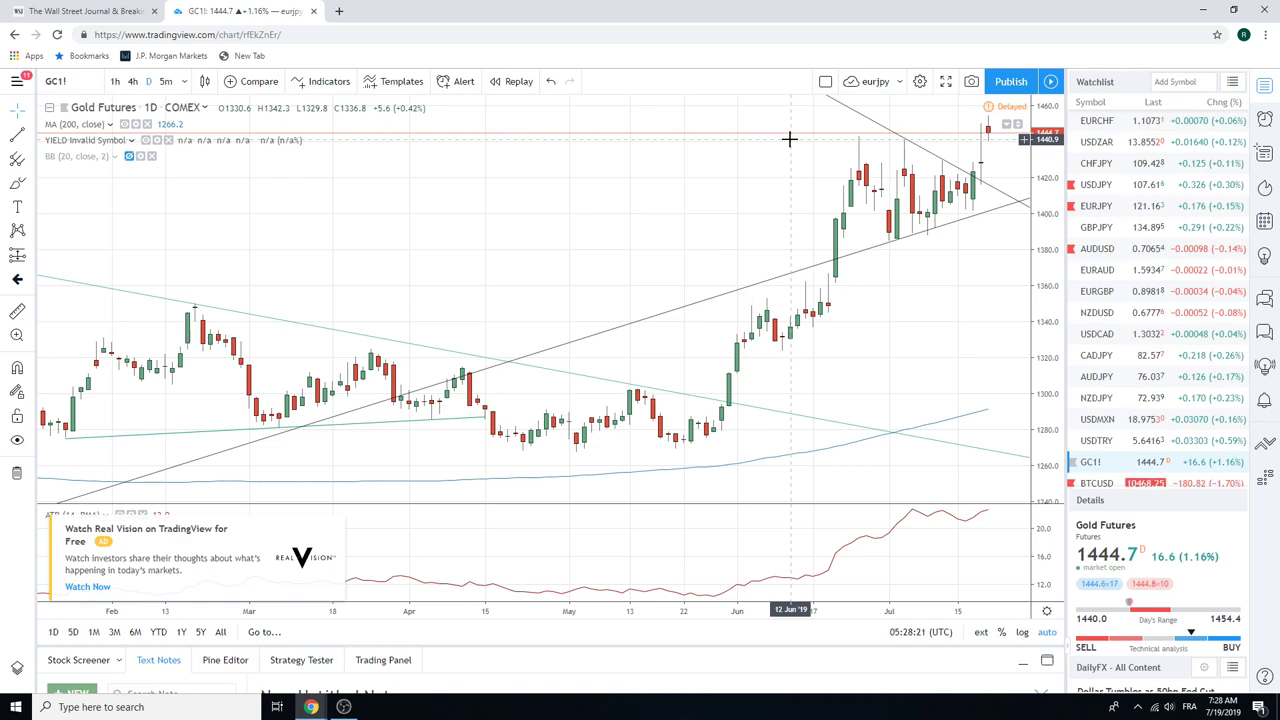
{"action": "scroll", "coordinate": [789, 138], "scroll_direction": "down", "scroll_amount": 3}
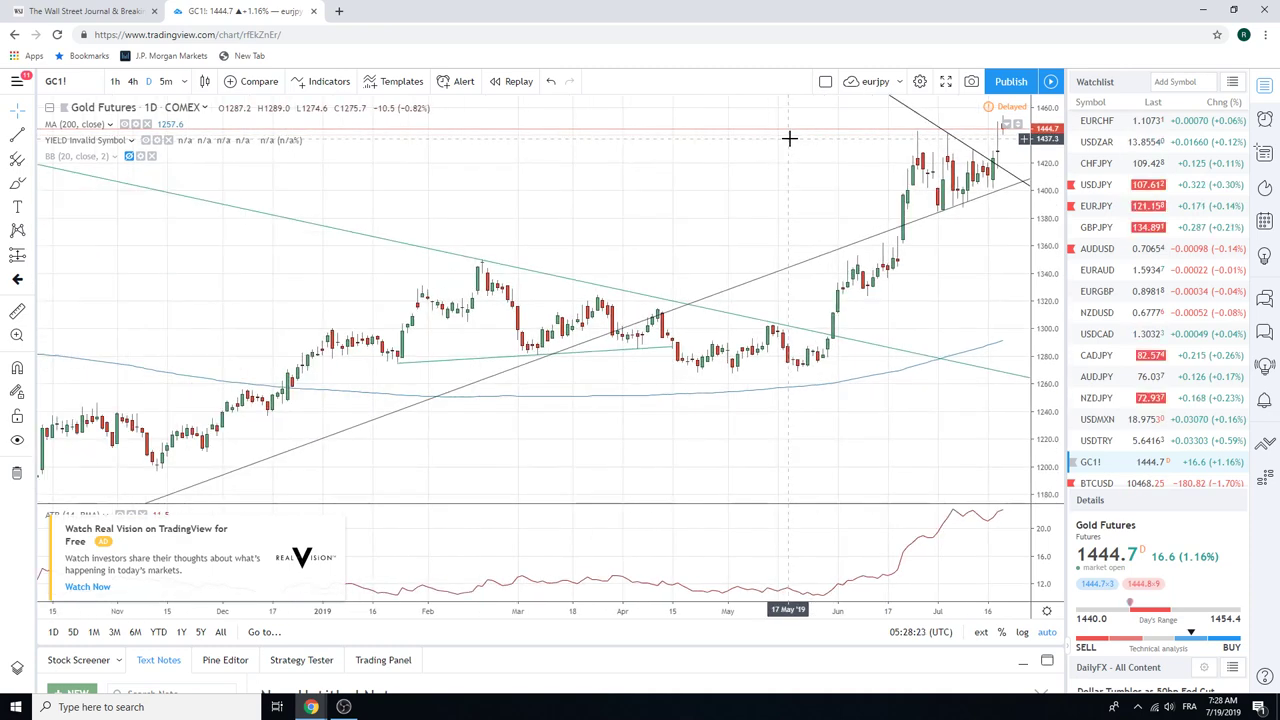